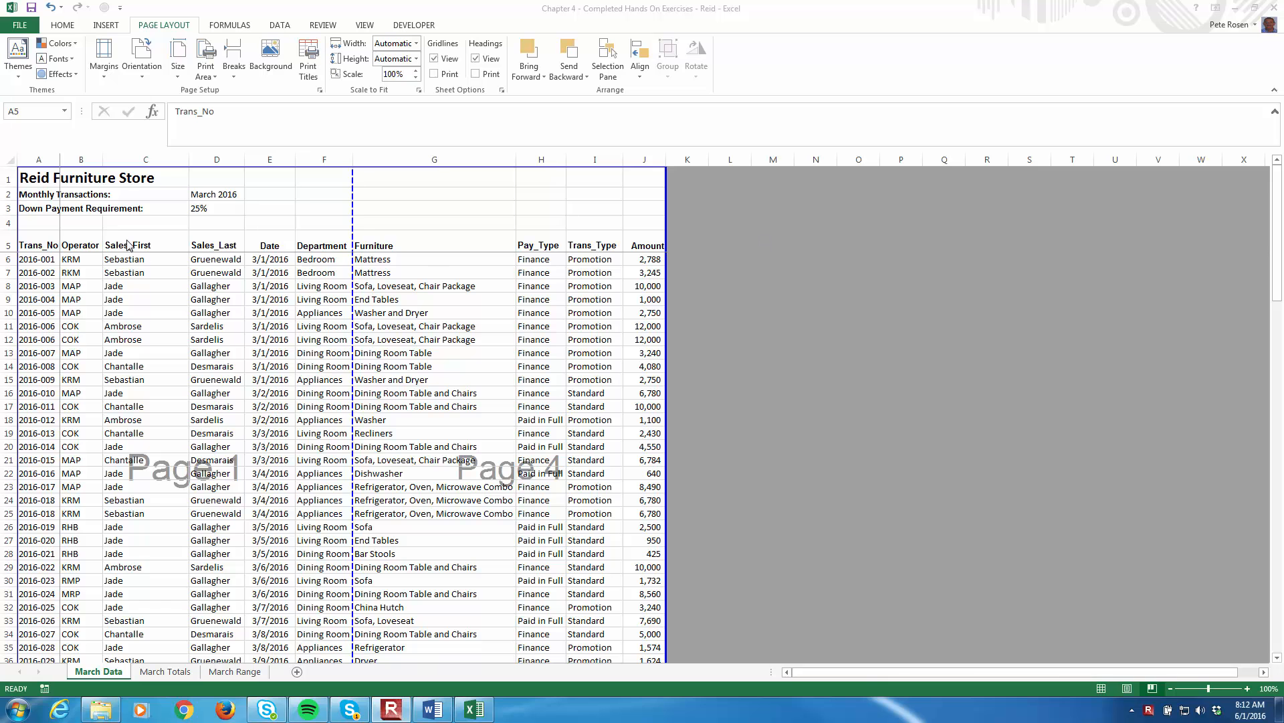
# Convert the transaction data in A5:J112 on the March Data sheet into a table with headers.
pyautogui.click(39, 263)
pyautogui.scroll(-7, 183, 367)
pyautogui.scroll(-10, 183, 368)
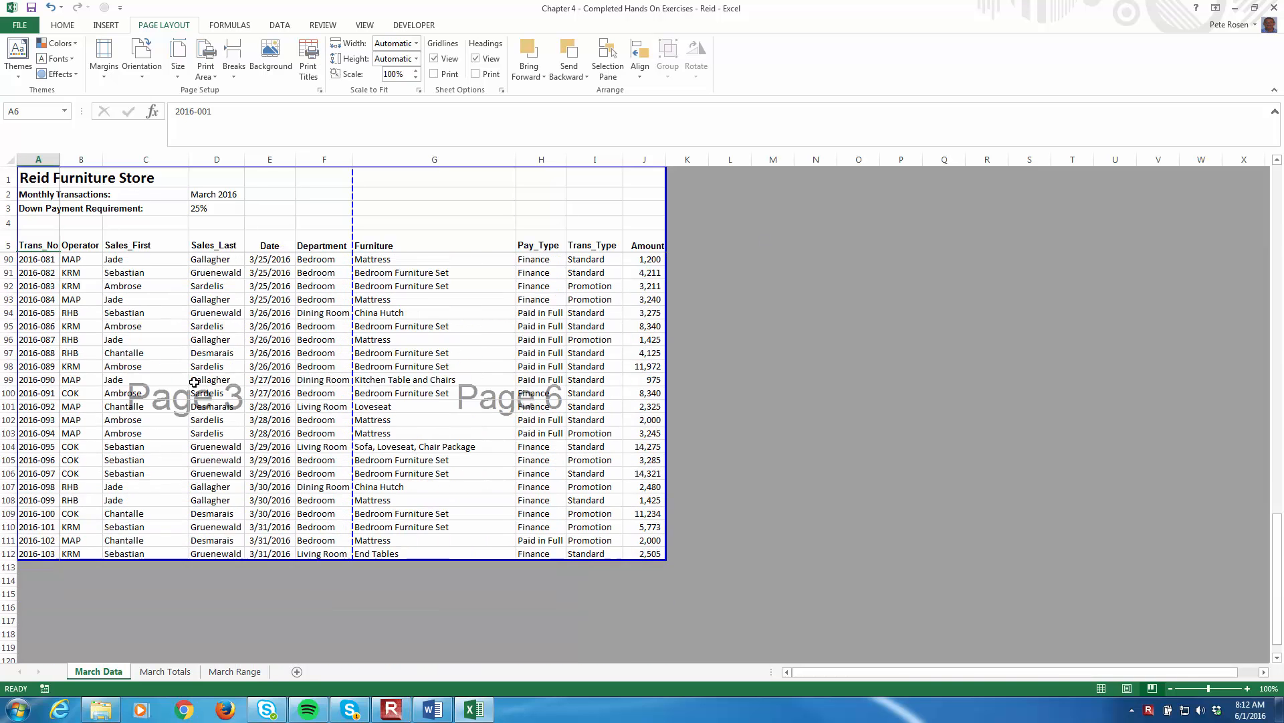
pyautogui.scroll(17, 186, 372)
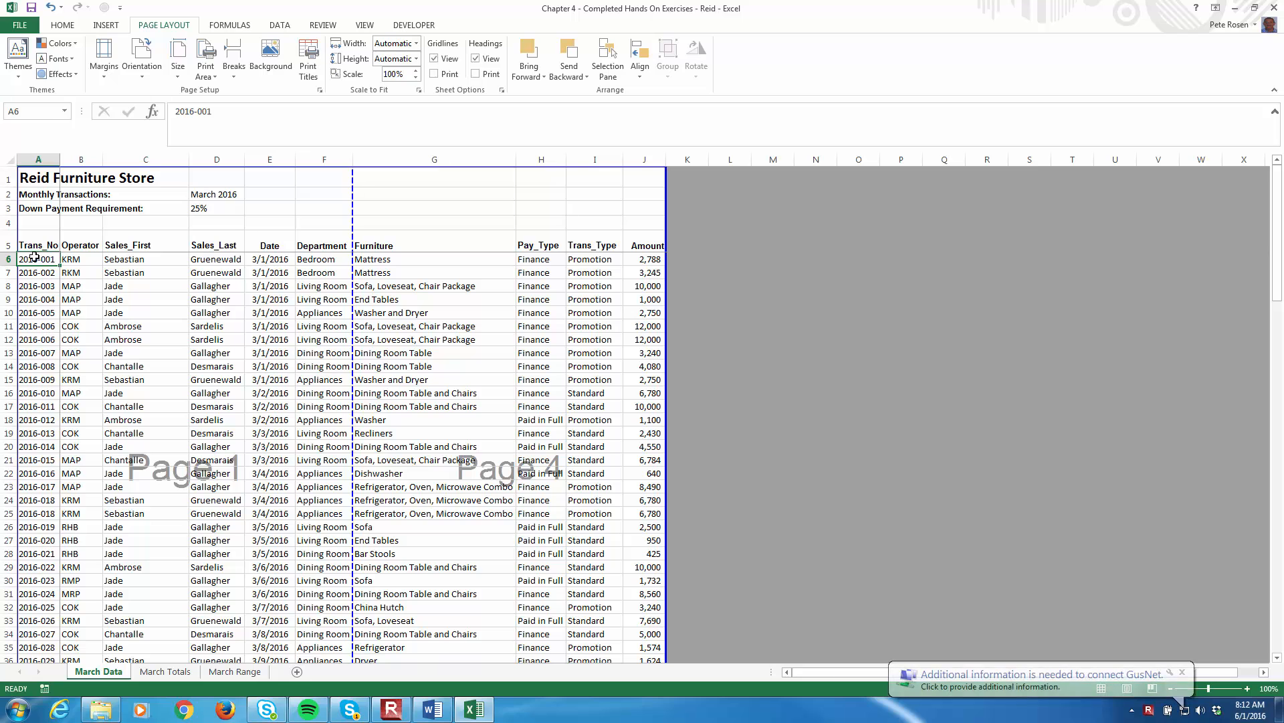
pyautogui.click(40, 245)
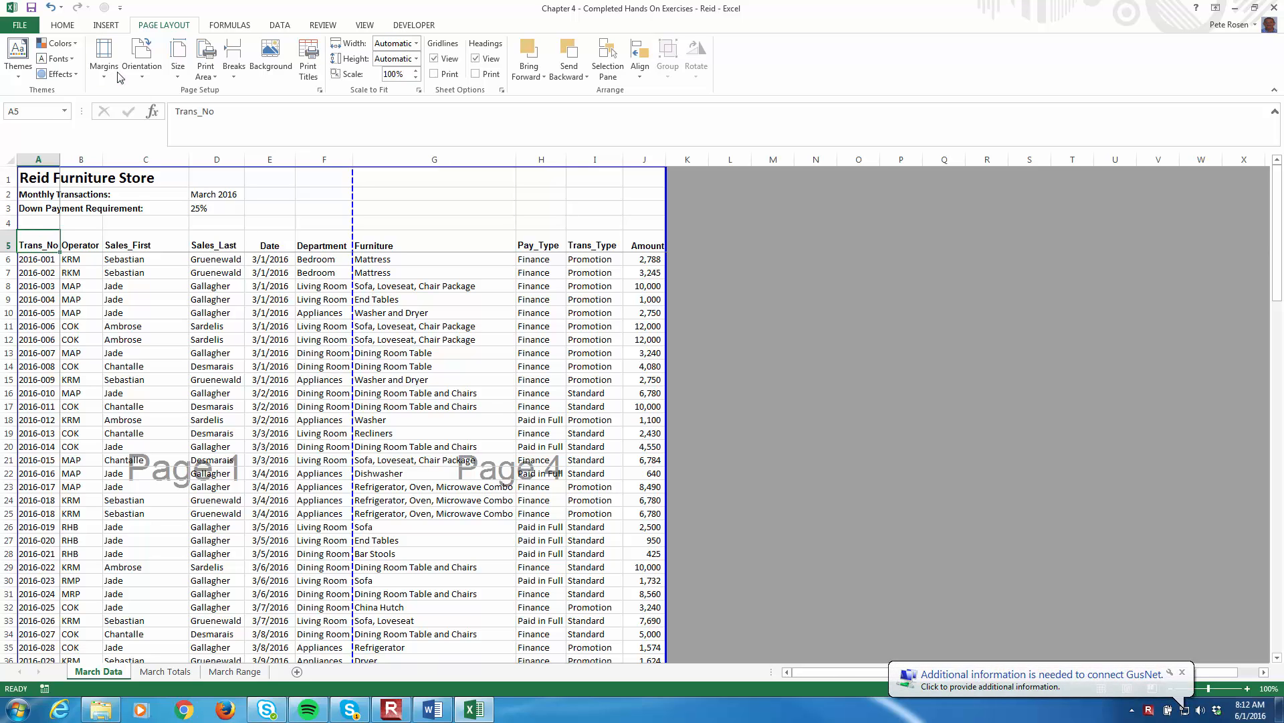
pyautogui.click(109, 27)
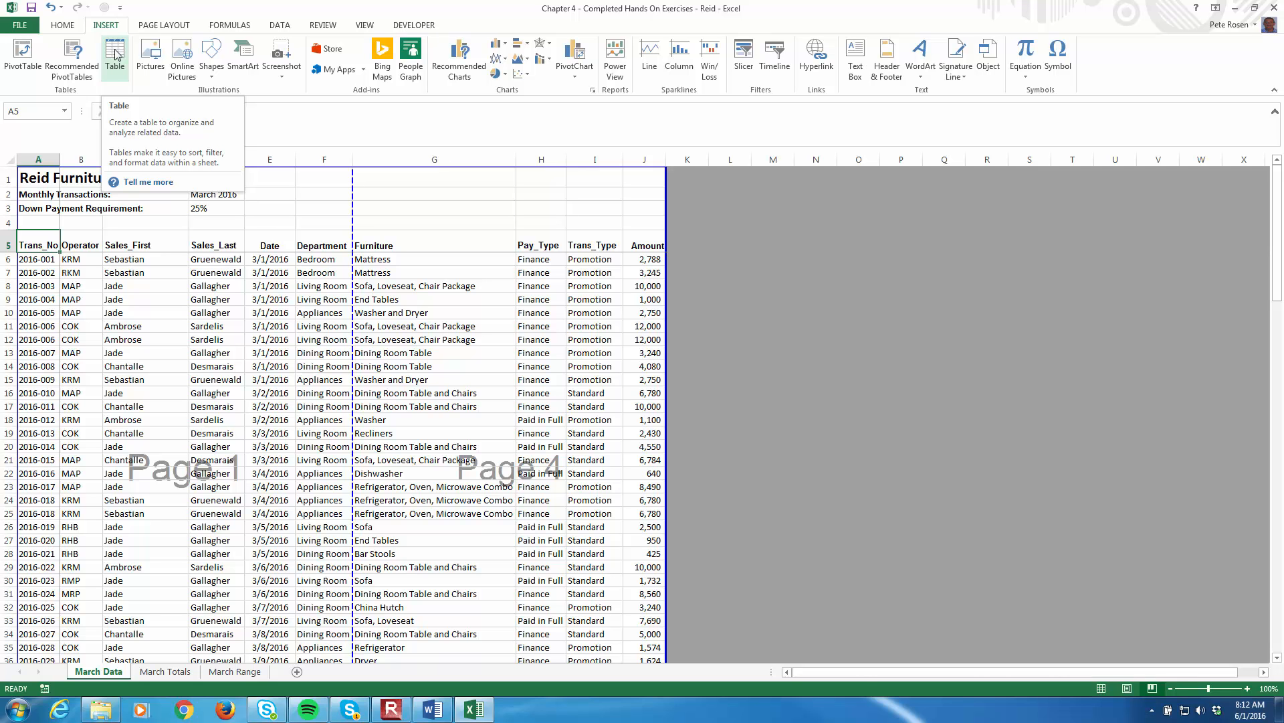
pyautogui.click(115, 53)
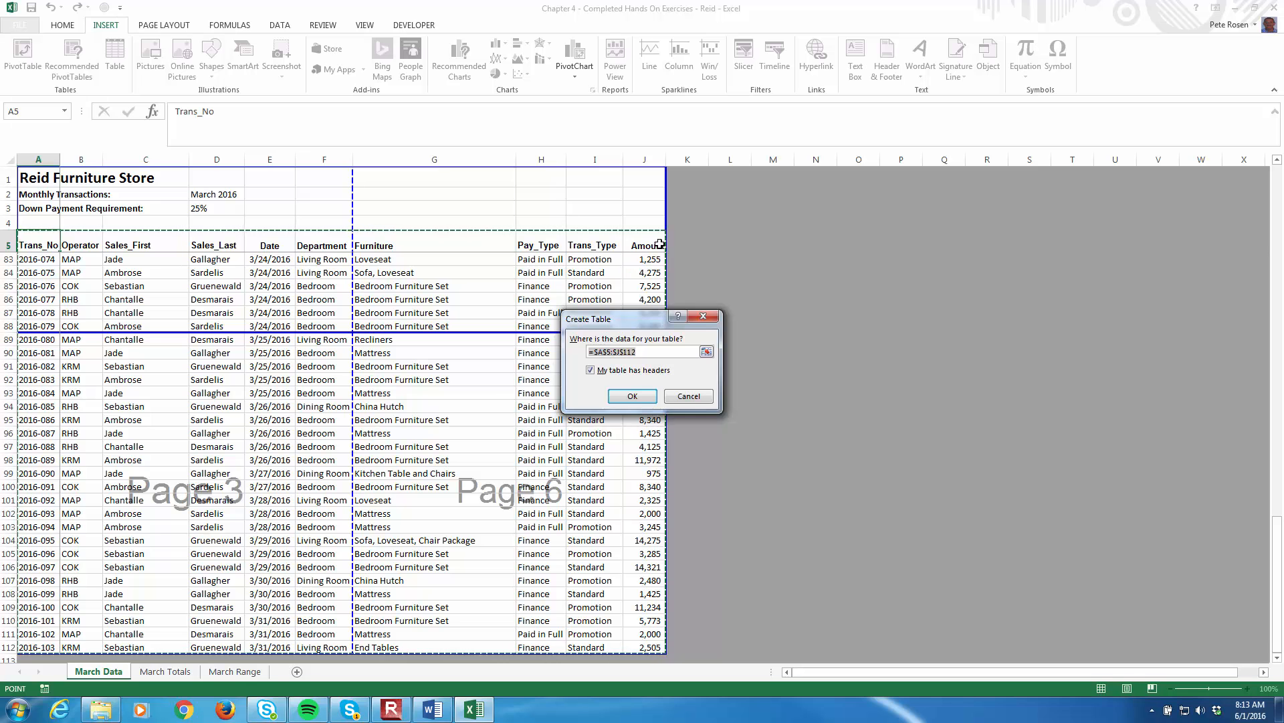
pyautogui.click(632, 396)
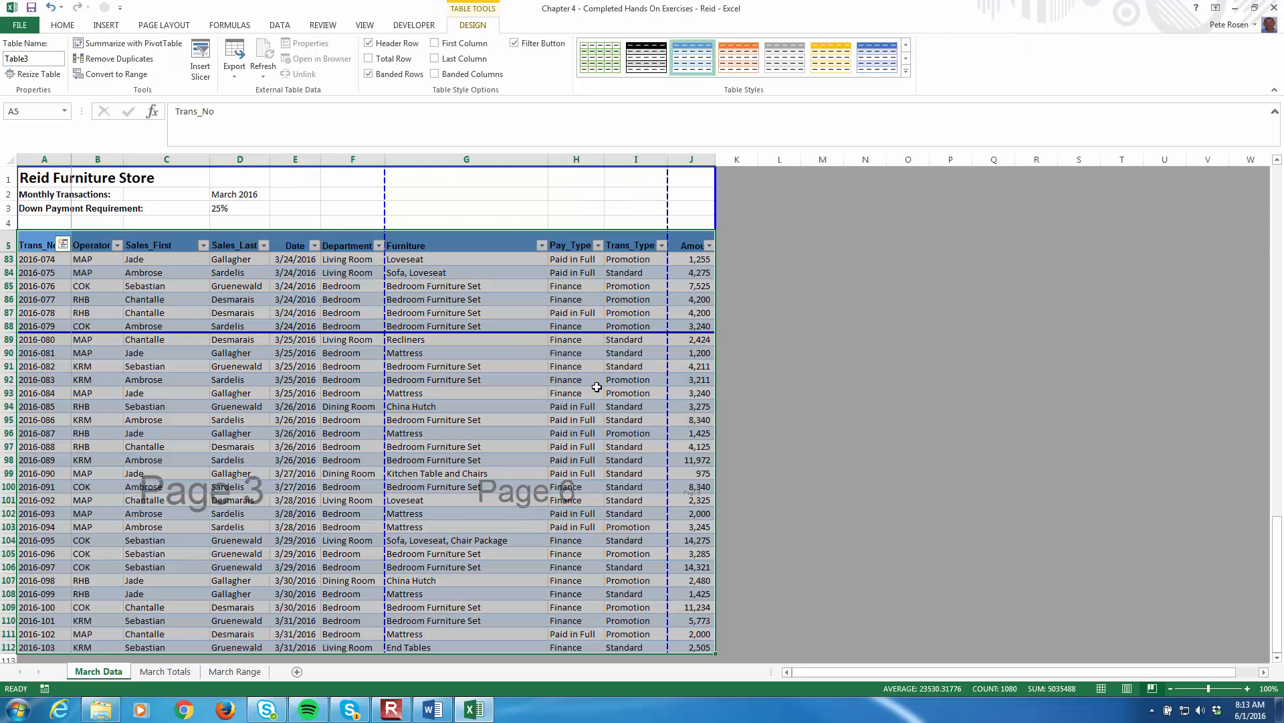
pyautogui.click(846, 327)
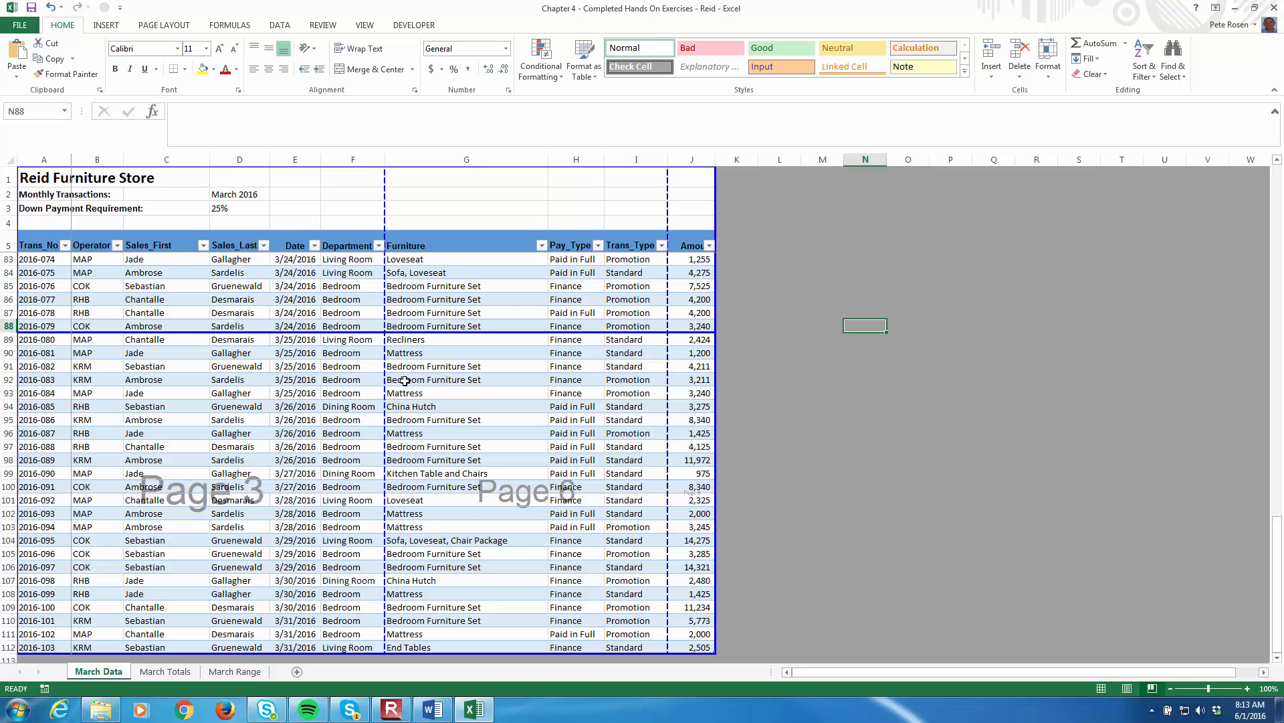
# Switch the March Data worksheet from Page Break Preview to Normal view.
pyautogui.click(44, 261)
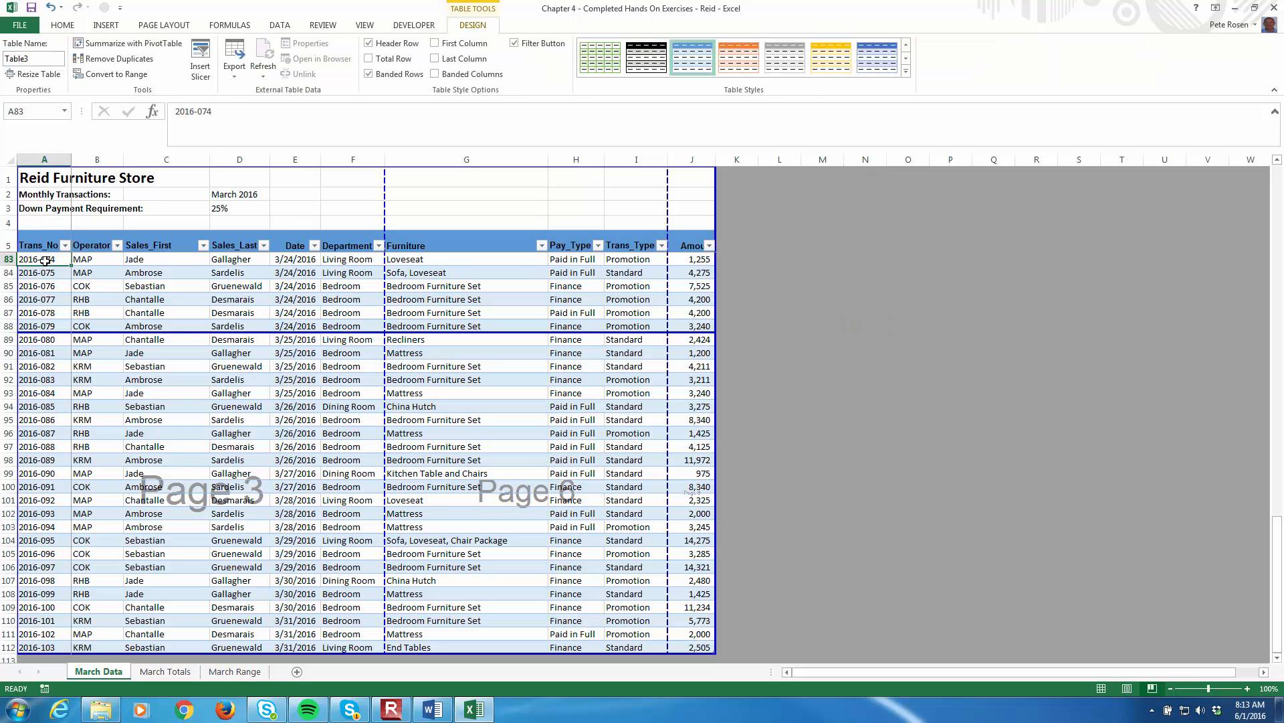
pyautogui.click(1102, 689)
pyautogui.click(378, 338)
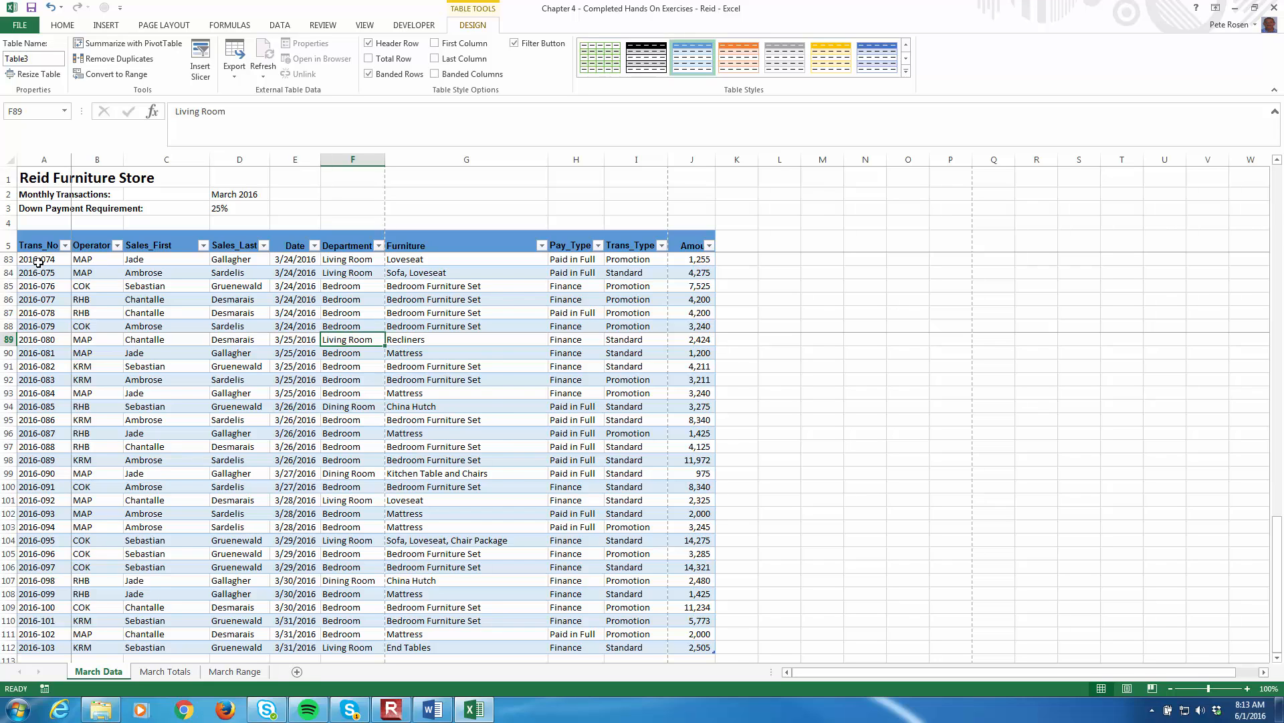
# Unfreeze the panes on the March Data worksheet.
pyautogui.scroll(20, 38, 260)
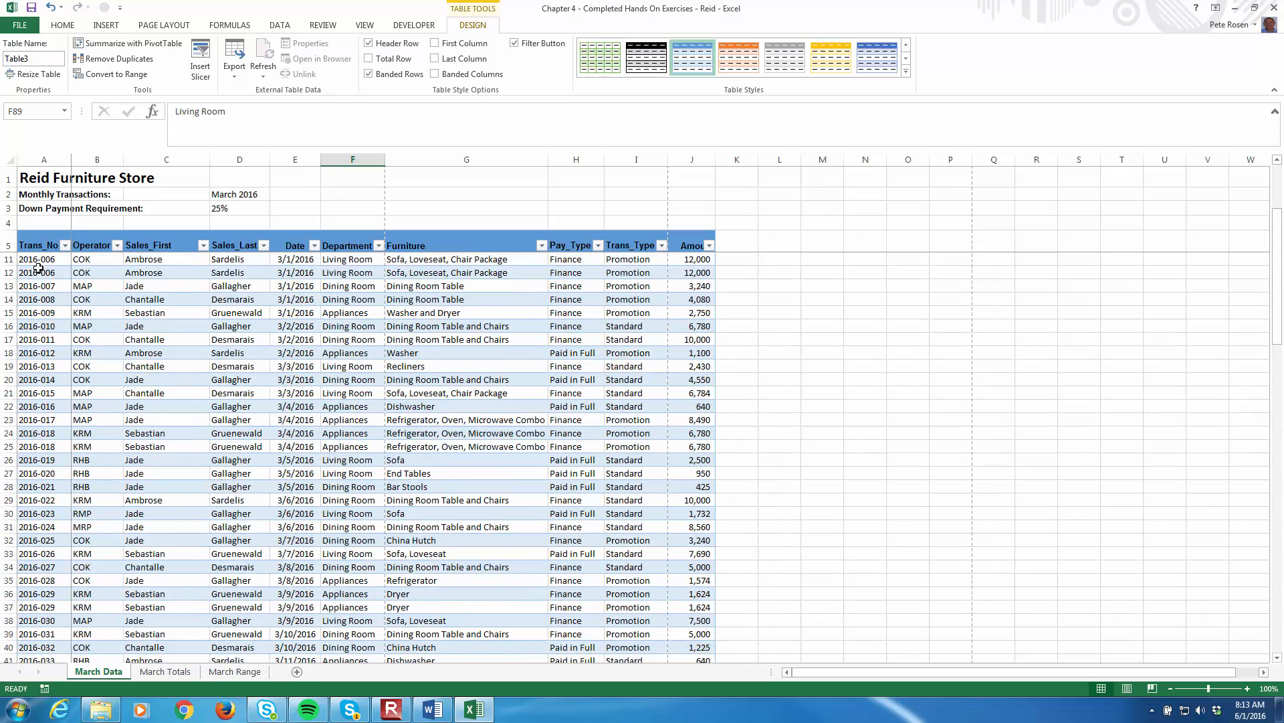
pyautogui.click(36, 259)
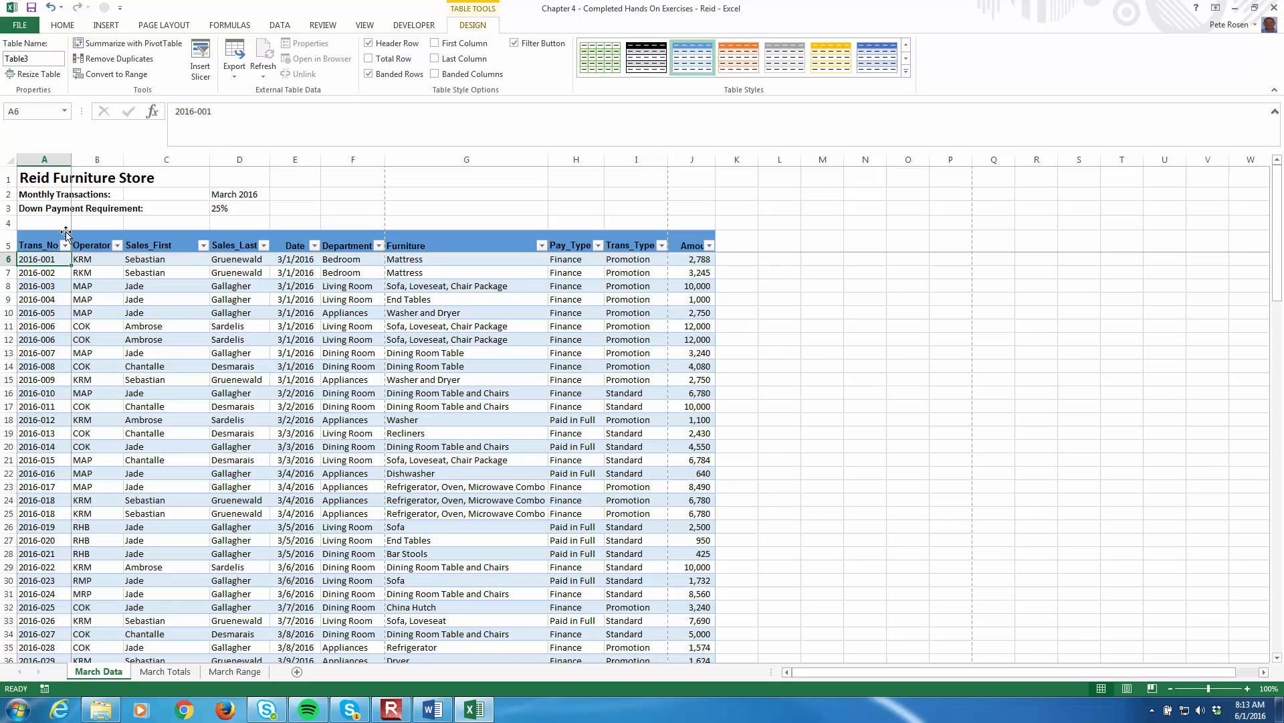
pyautogui.click(368, 27)
pyautogui.click(433, 70)
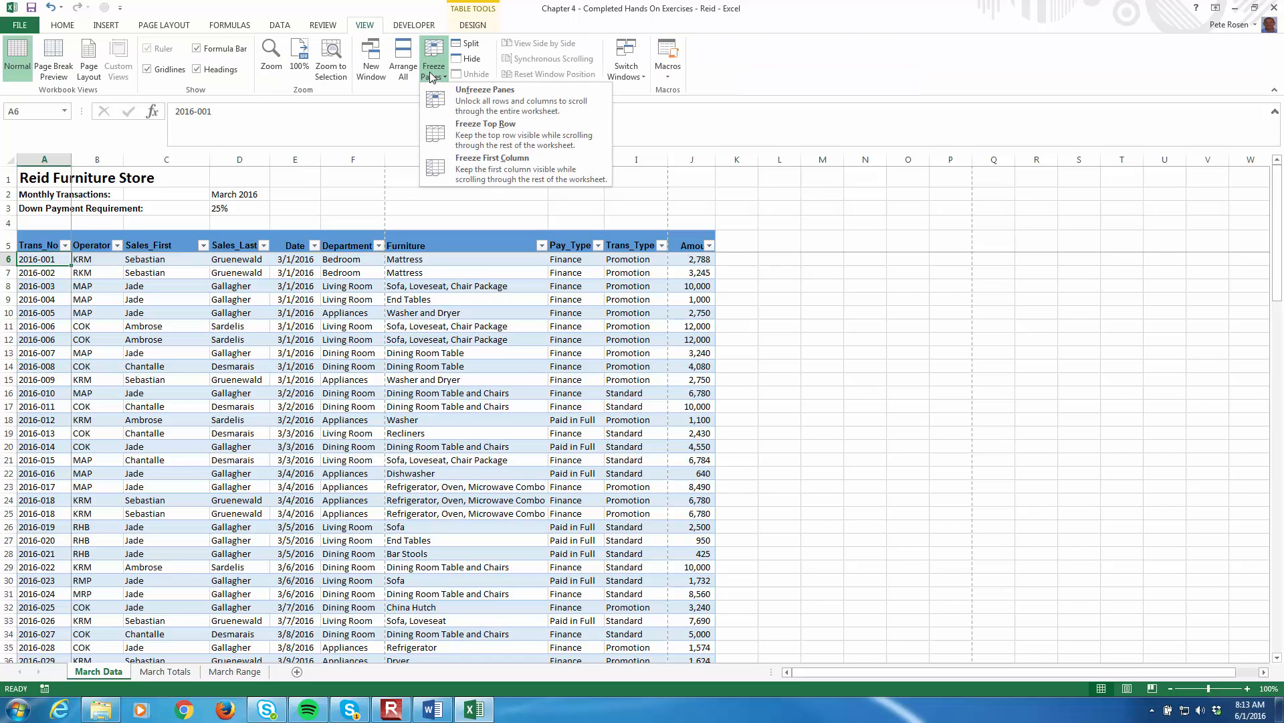
pyautogui.click(490, 103)
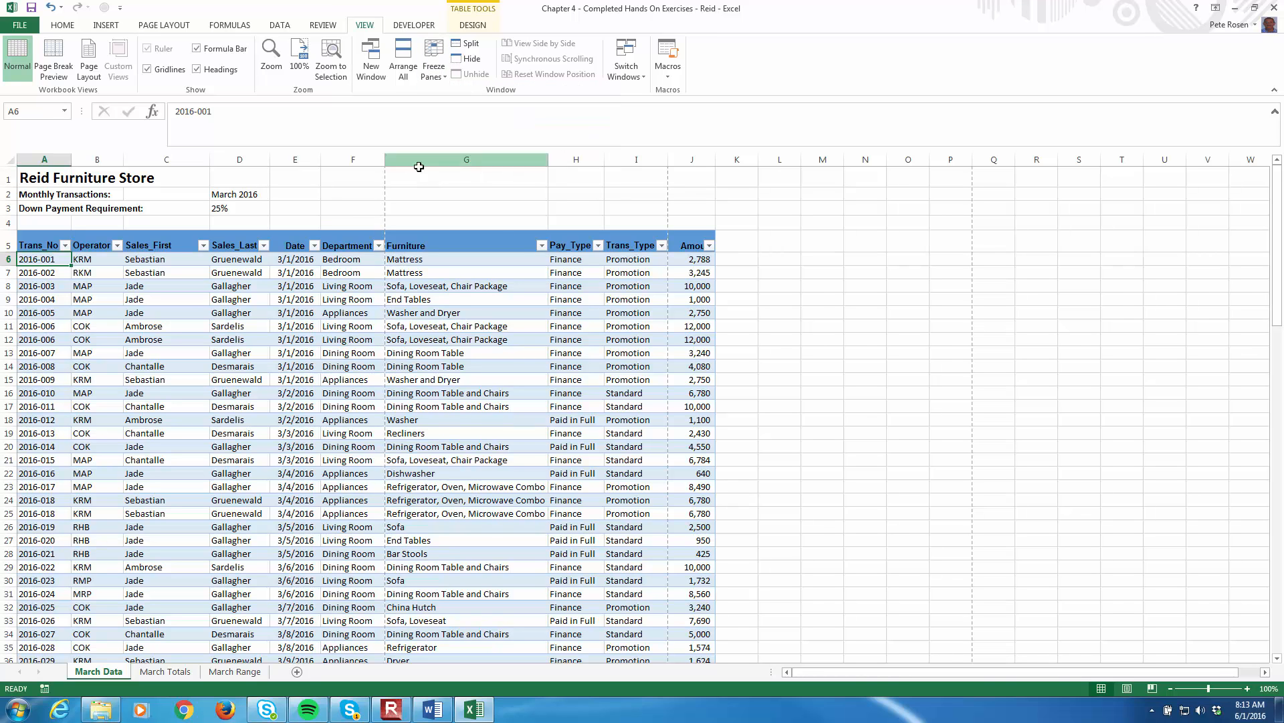
# Look over the sorting and filtering options available for the Trans_No column.
pyautogui.click(97, 296)
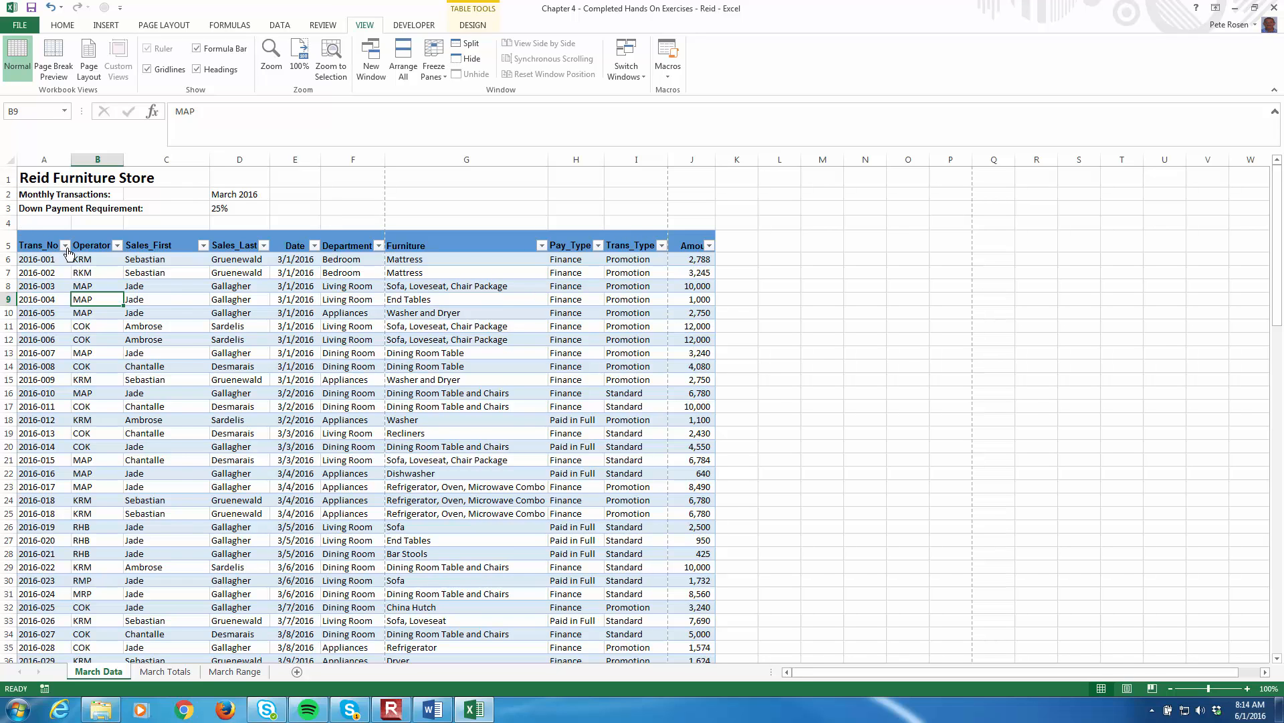
pyautogui.click(66, 246)
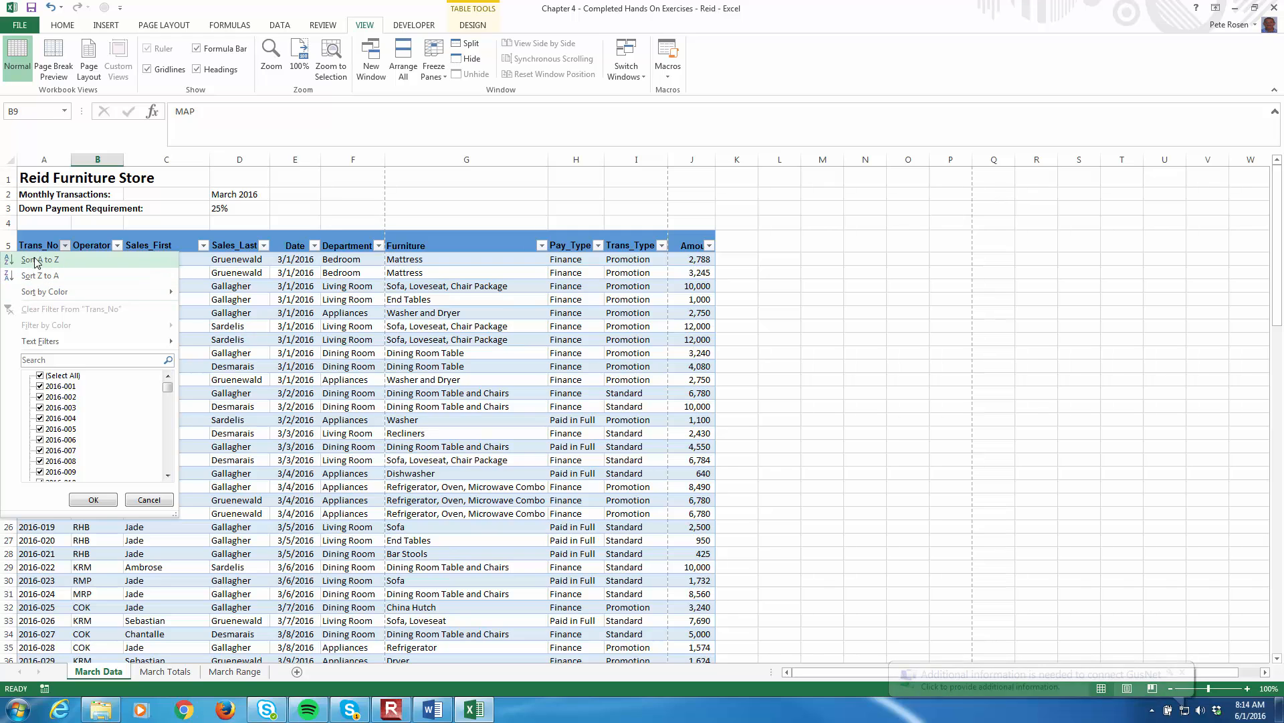
pyautogui.moveTo(44, 294)
pyautogui.moveTo(50, 347)
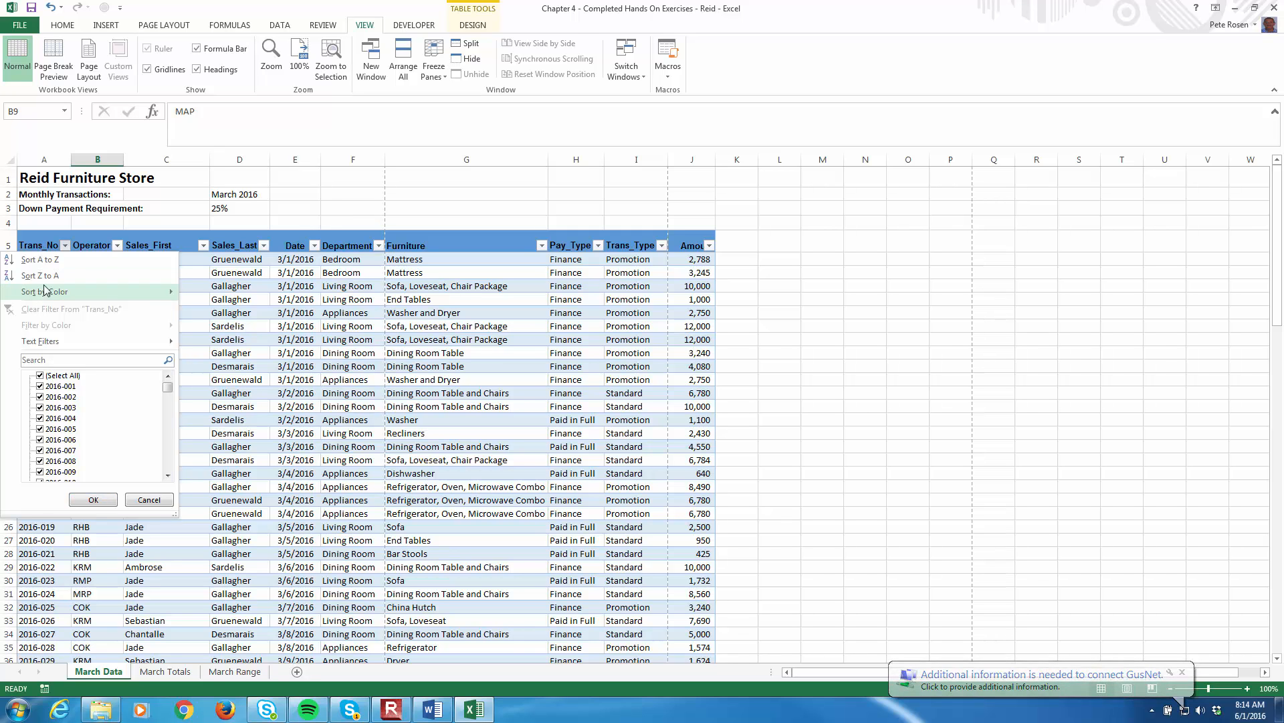
pyautogui.click(782, 265)
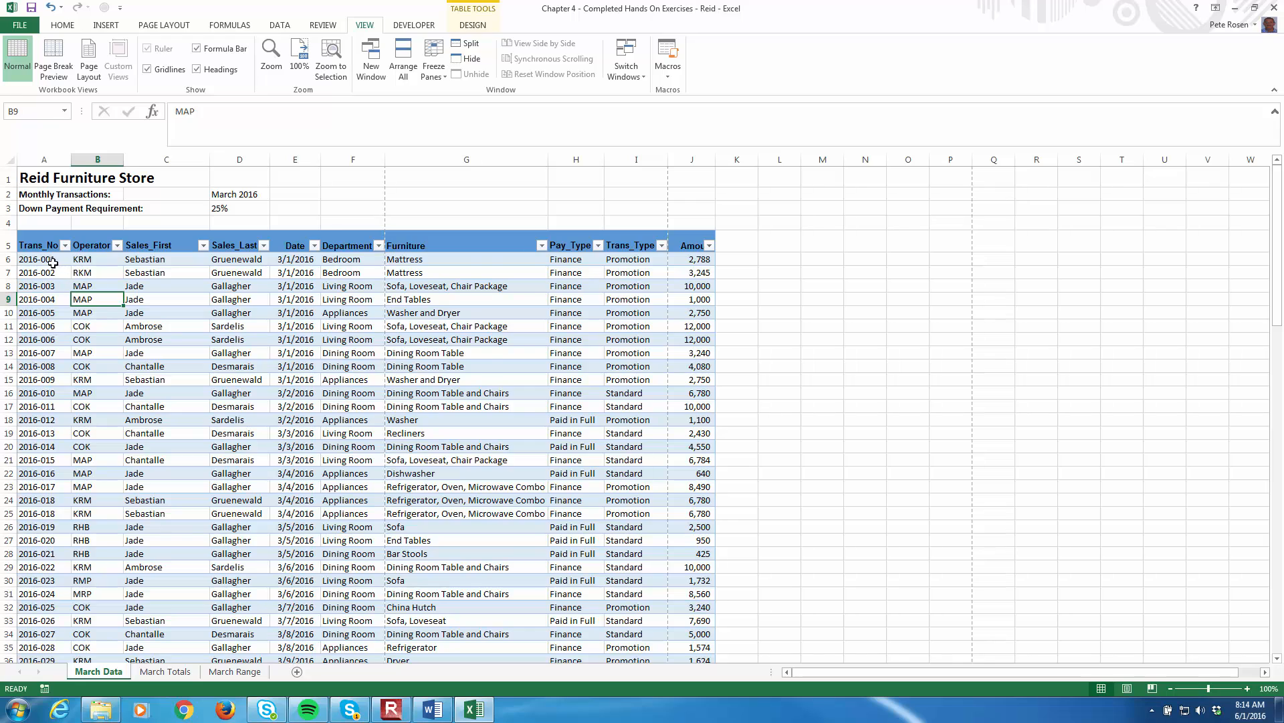
# Examine the table's records through the last row, noting how the column headings behave in the long list.
pyautogui.click(51, 259)
pyautogui.scroll(-14, 119, 416)
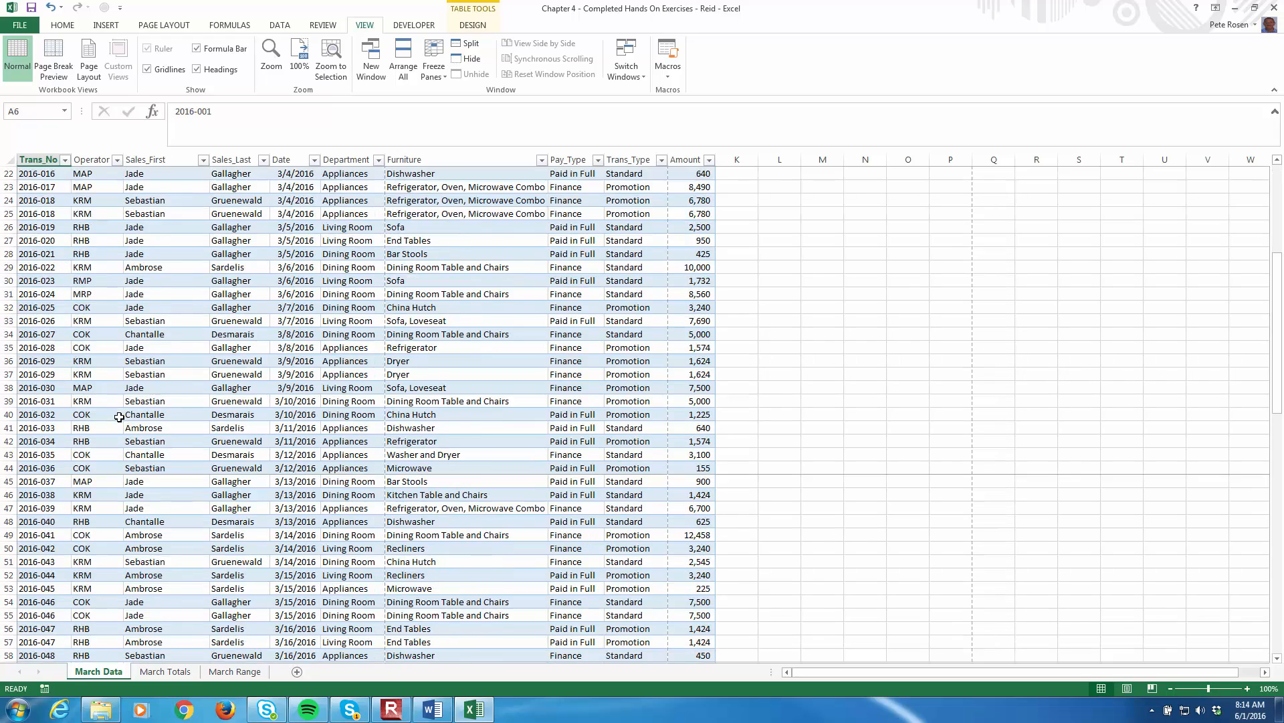
pyautogui.scroll(-14, 119, 417)
pyautogui.scroll(3, 119, 417)
pyautogui.scroll(-3, 119, 417)
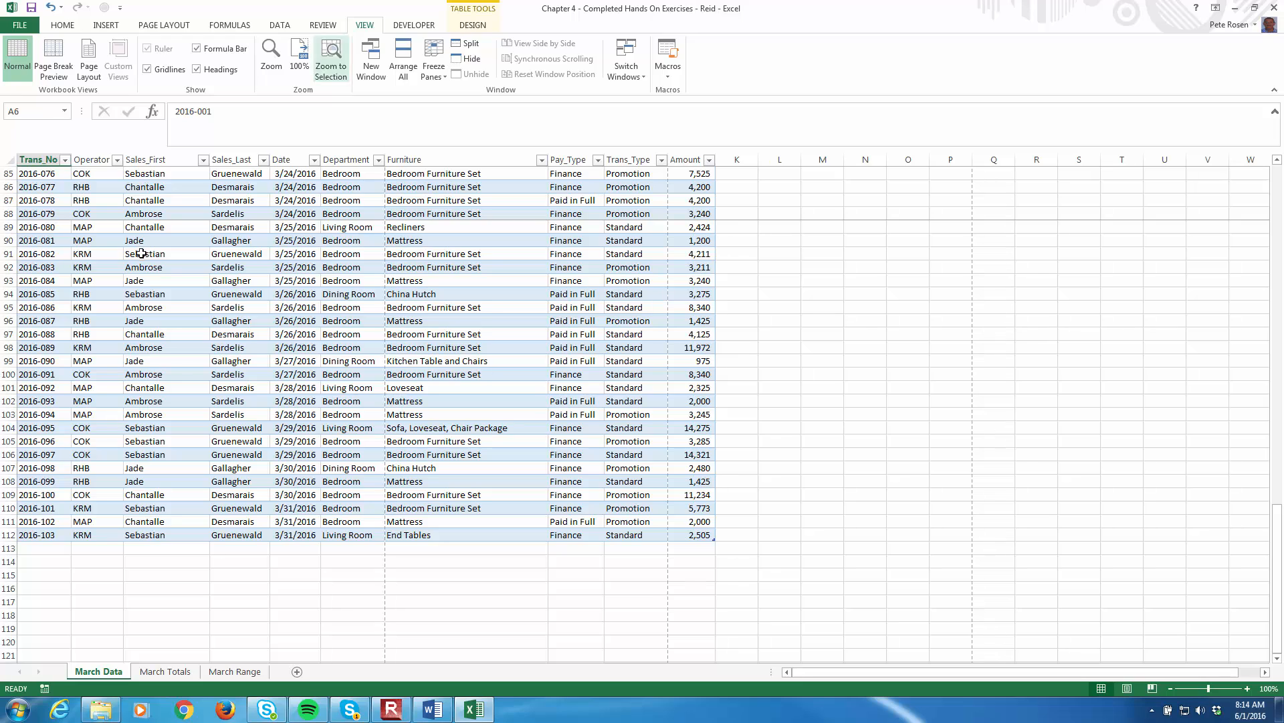
pyautogui.scroll(20, 585, 439)
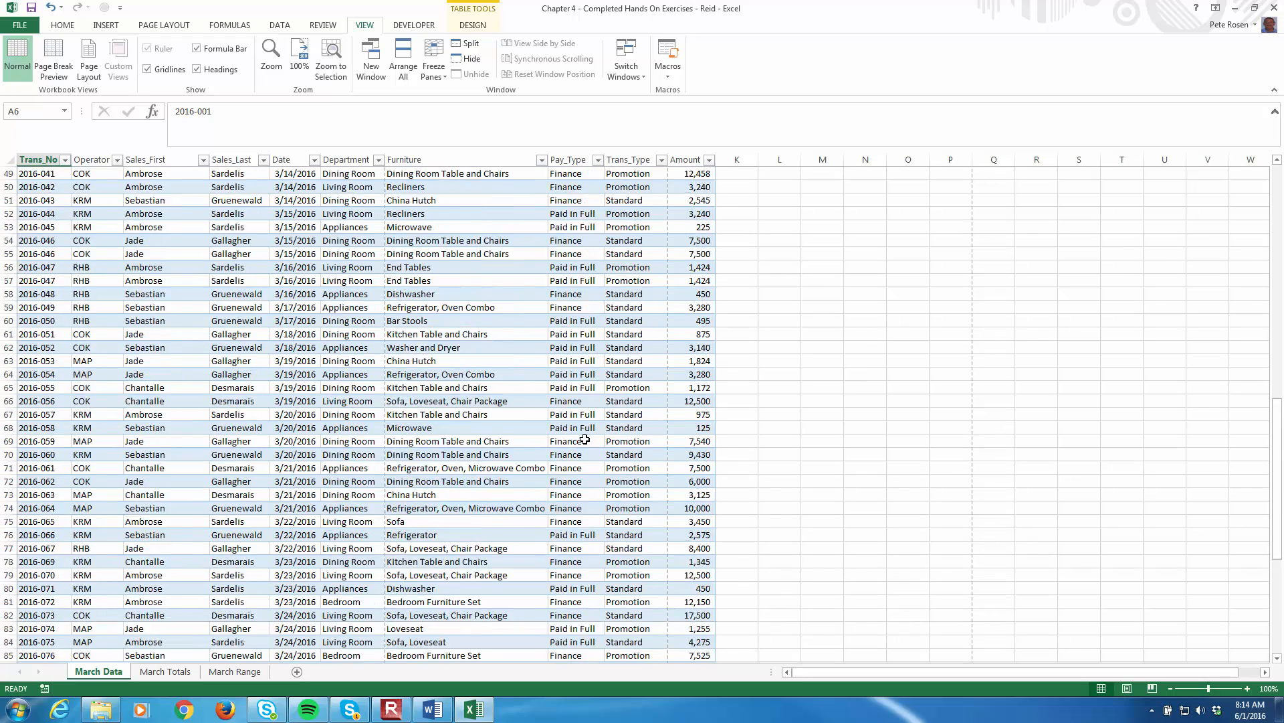
pyautogui.scroll(1, 584, 439)
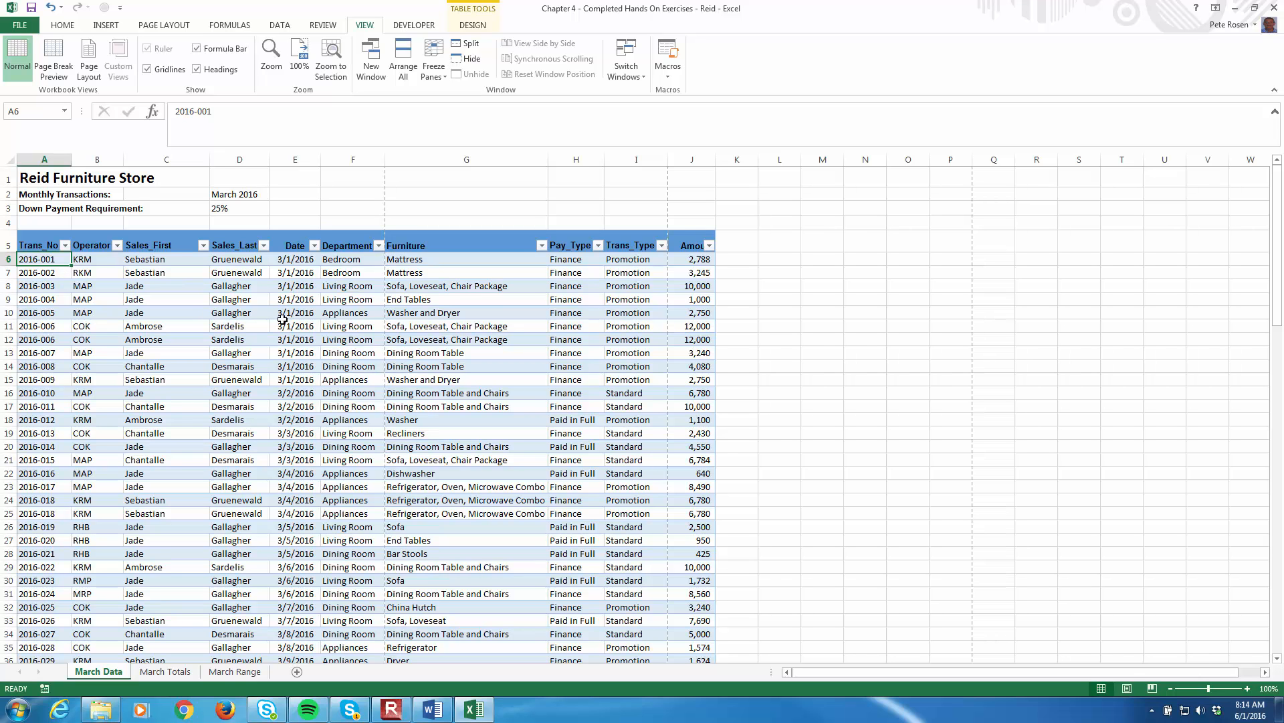
pyautogui.scroll(-1, 291, 331)
pyautogui.scroll(1, 300, 346)
# Delete the Operator column from the table.
pyautogui.click(100, 259)
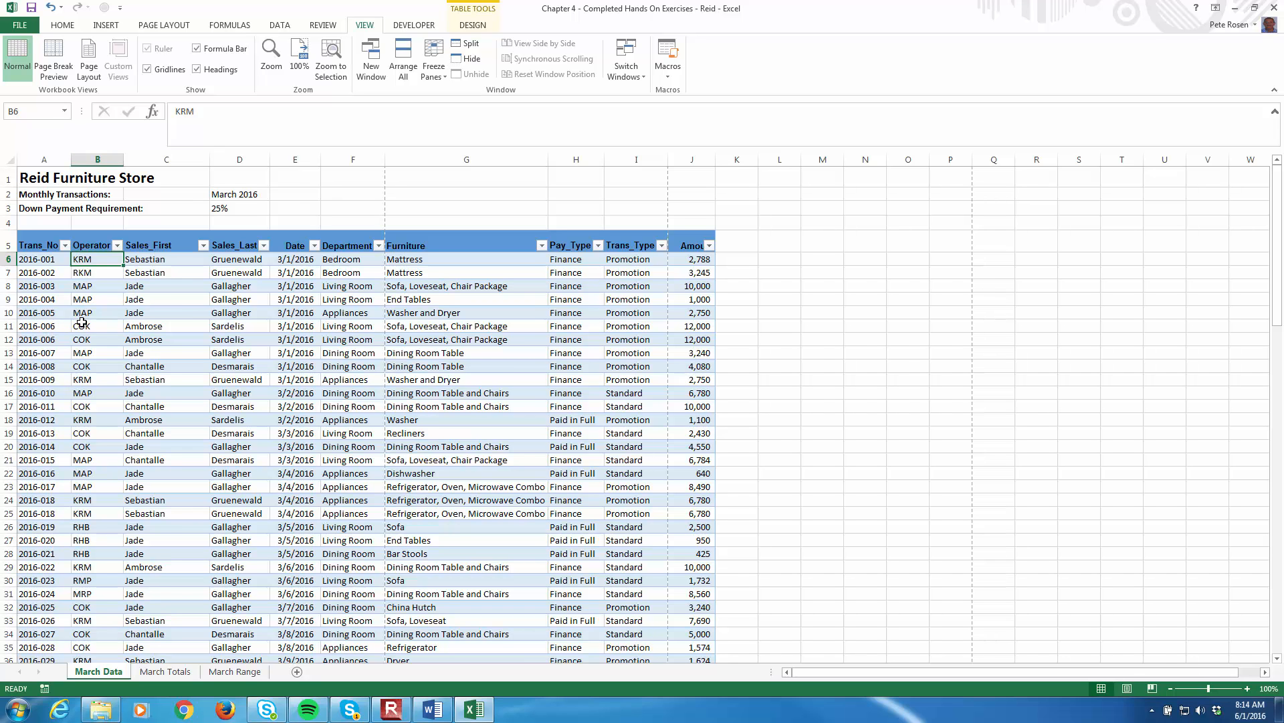
pyautogui.click(63, 26)
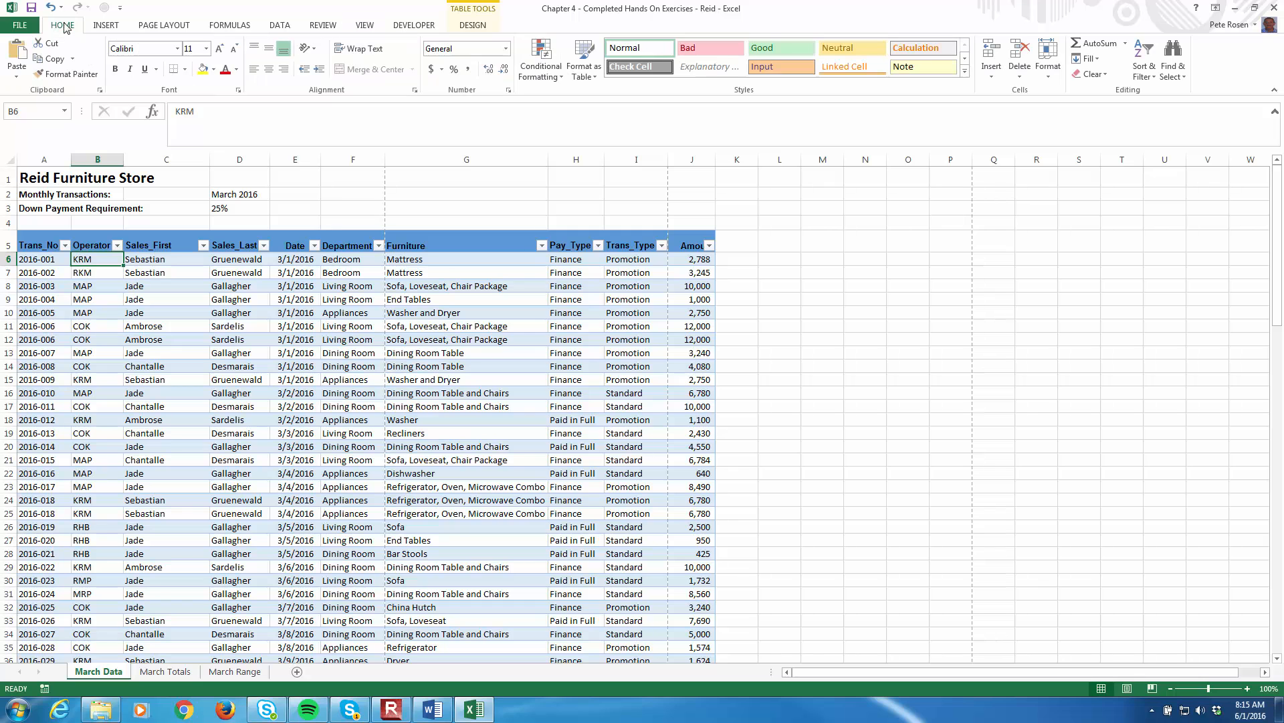
pyautogui.click(1024, 76)
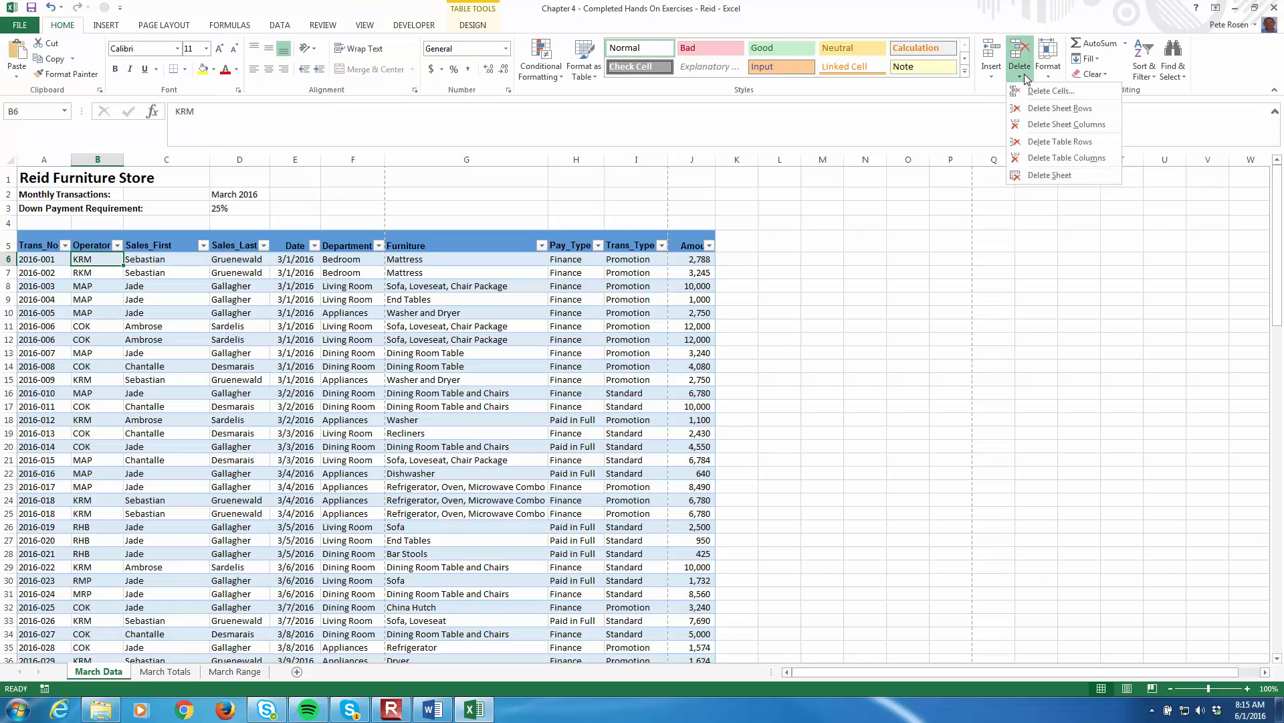
pyautogui.click(932, 129)
pyautogui.click(1020, 79)
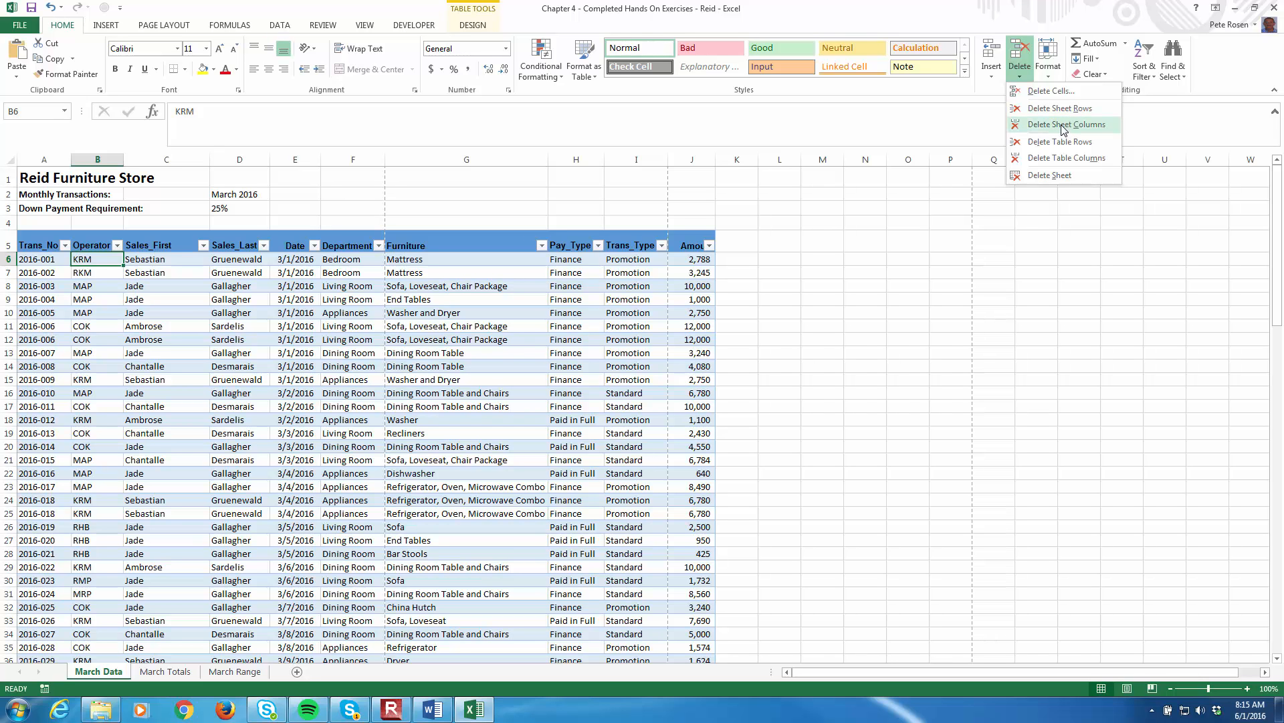
pyautogui.click(1079, 162)
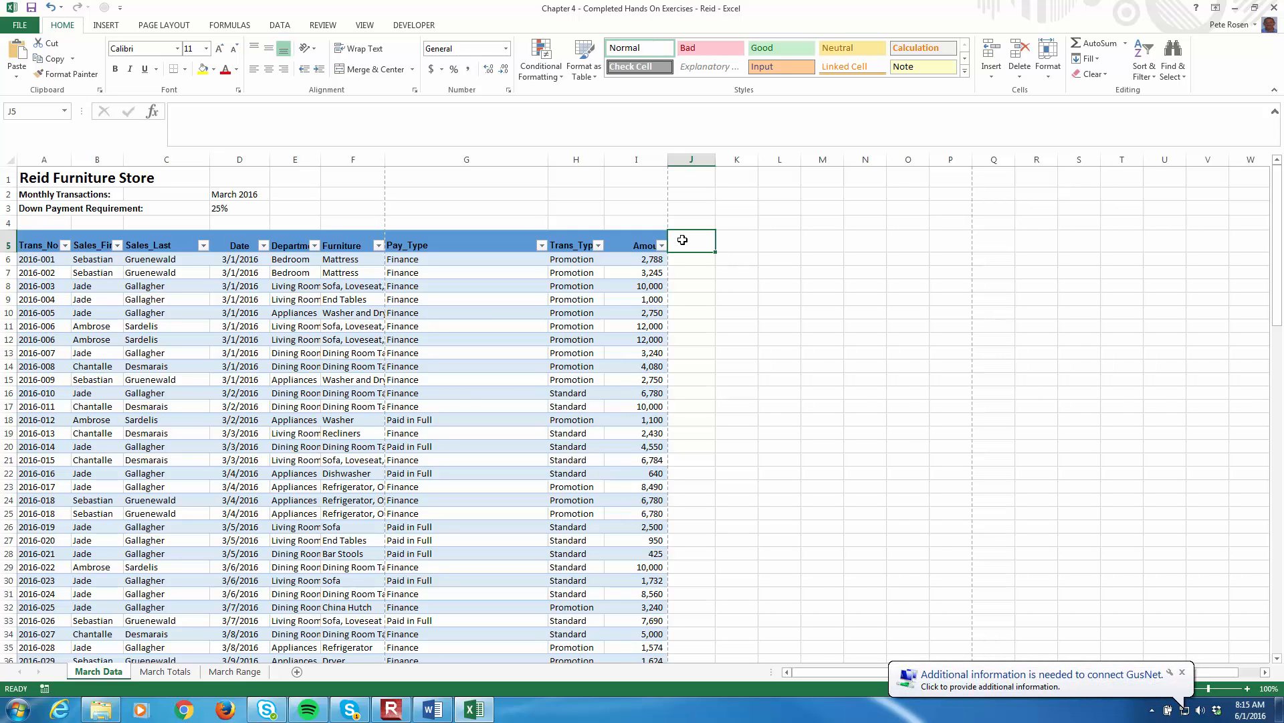
# Add two table columns after Amount, headed Down_Pay in J5 and Owed in K5.
pyautogui.write('Don')
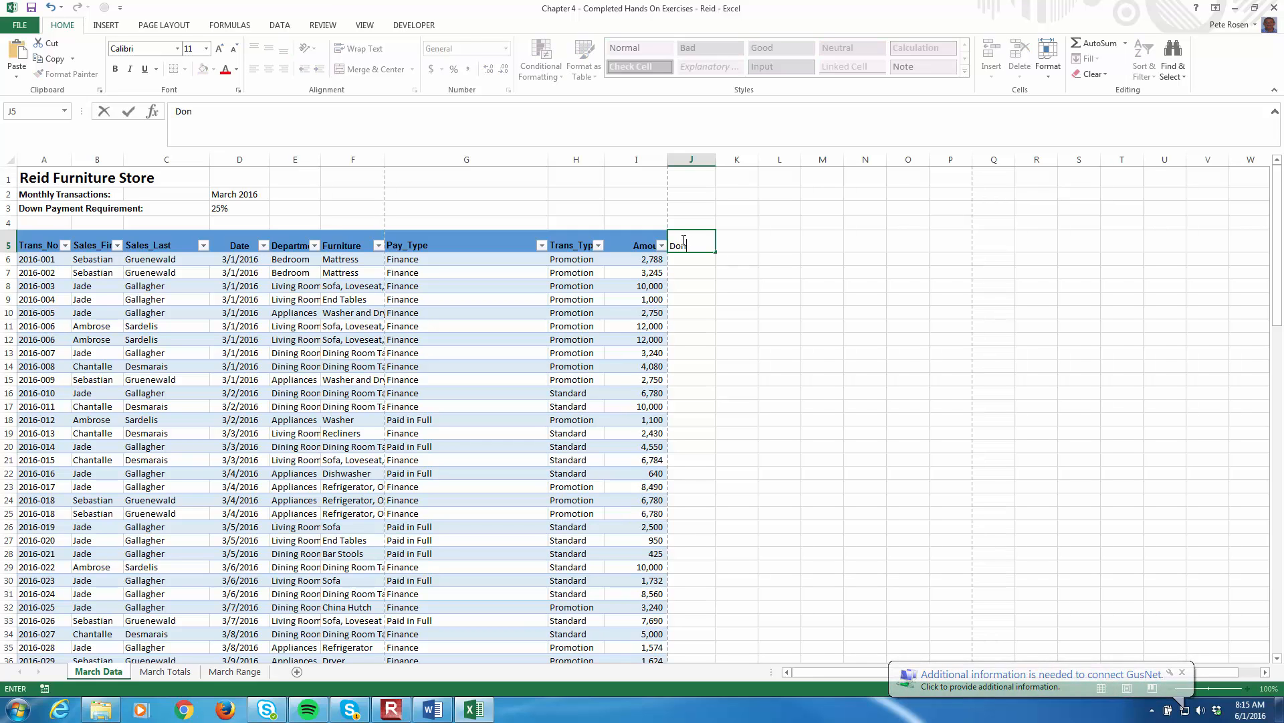
pyautogui.write('w_')
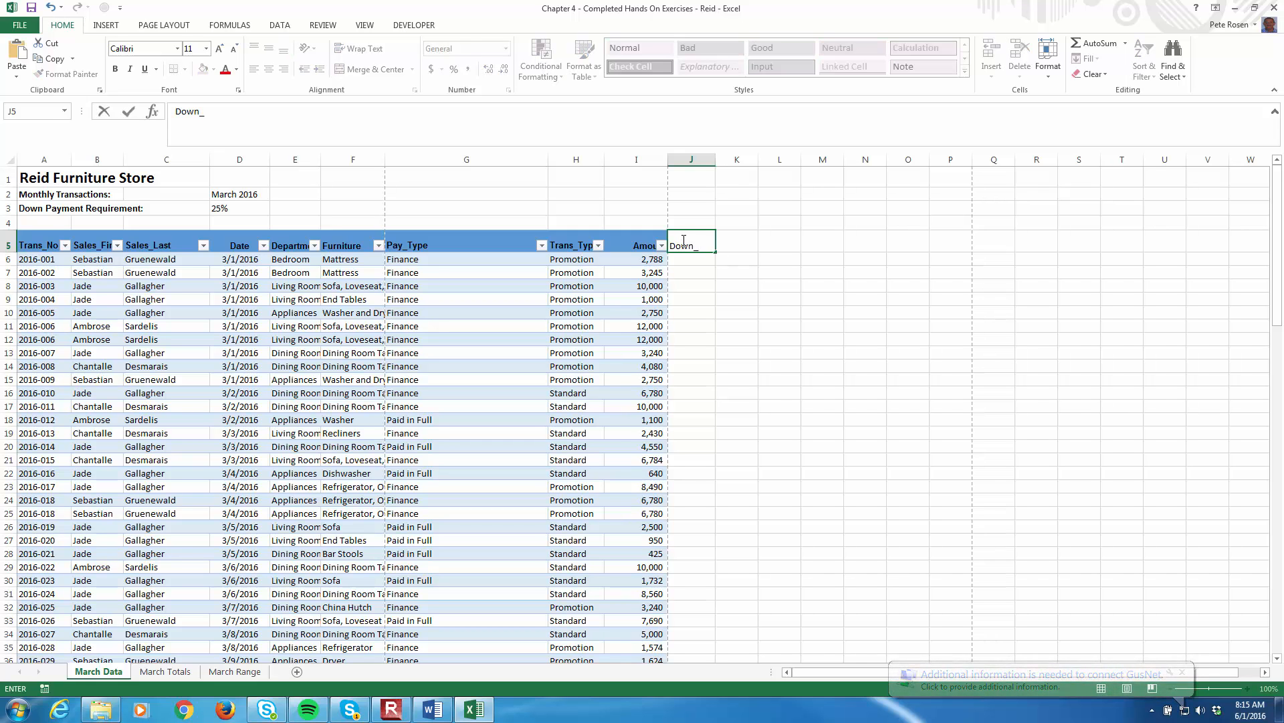
pyautogui.write('Pay')
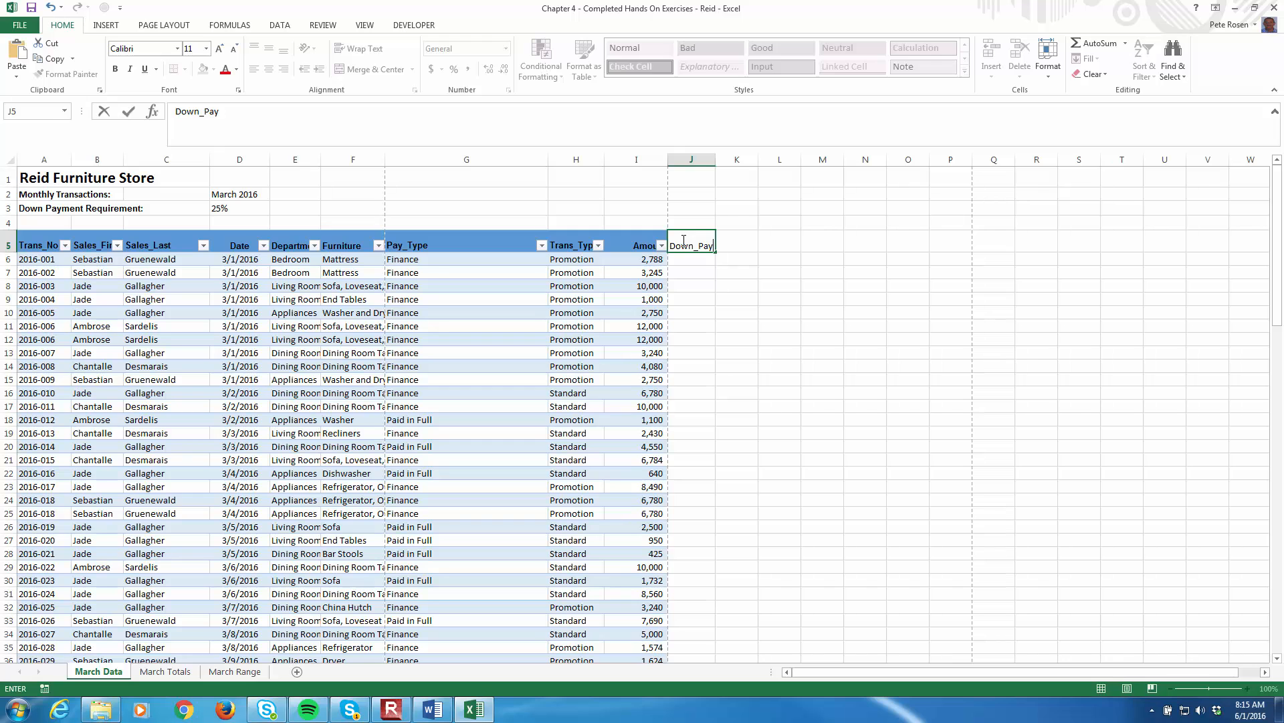
pyautogui.press('Return')
pyautogui.click(682, 240)
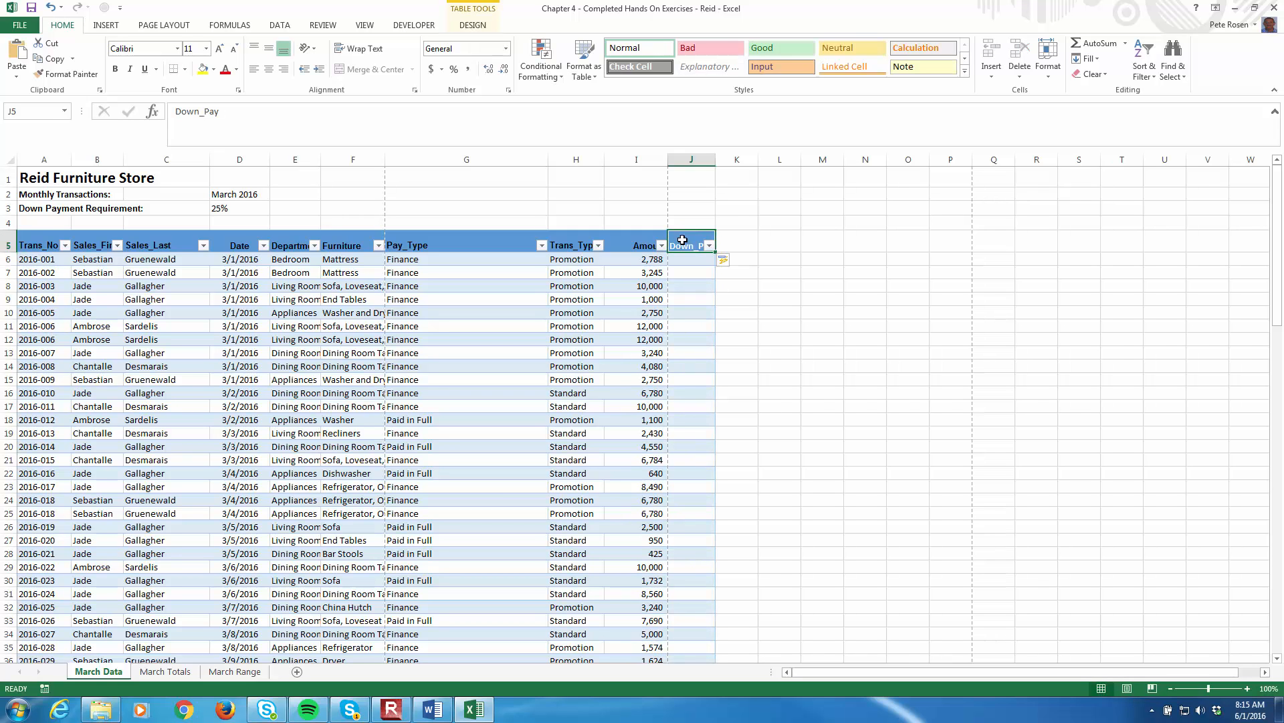
pyautogui.press('Right')
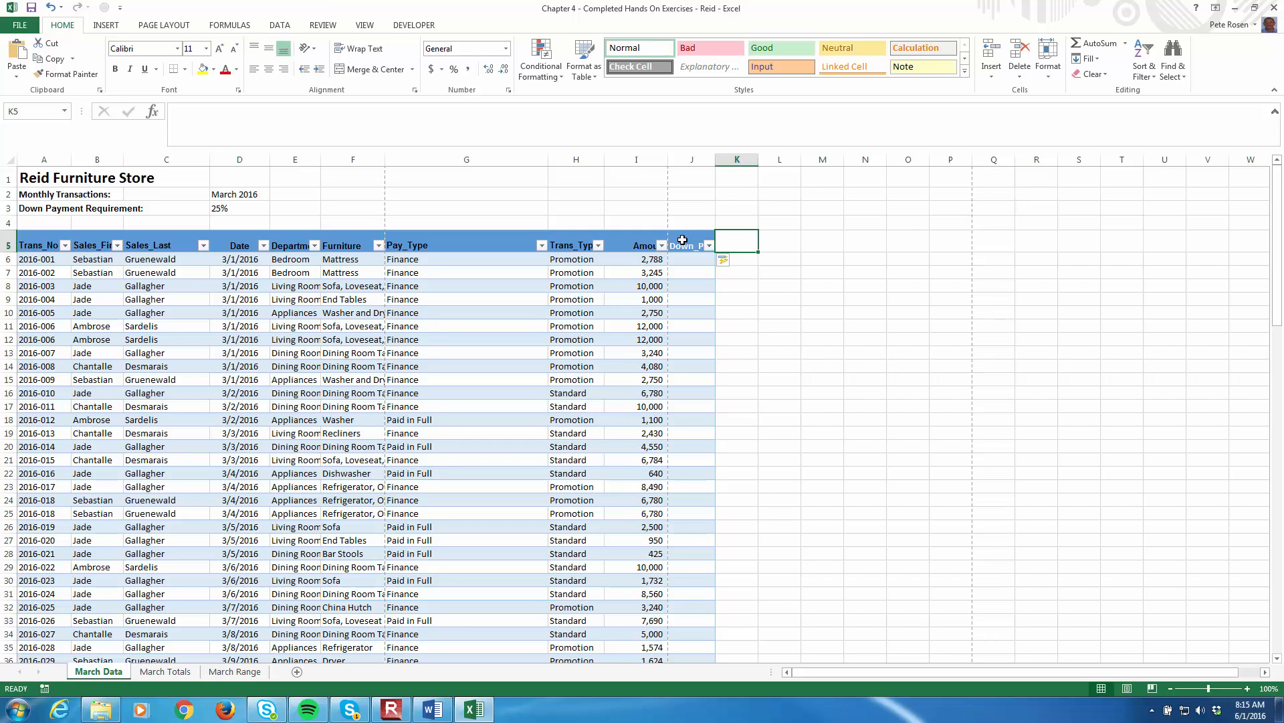
pyautogui.write('Owed')
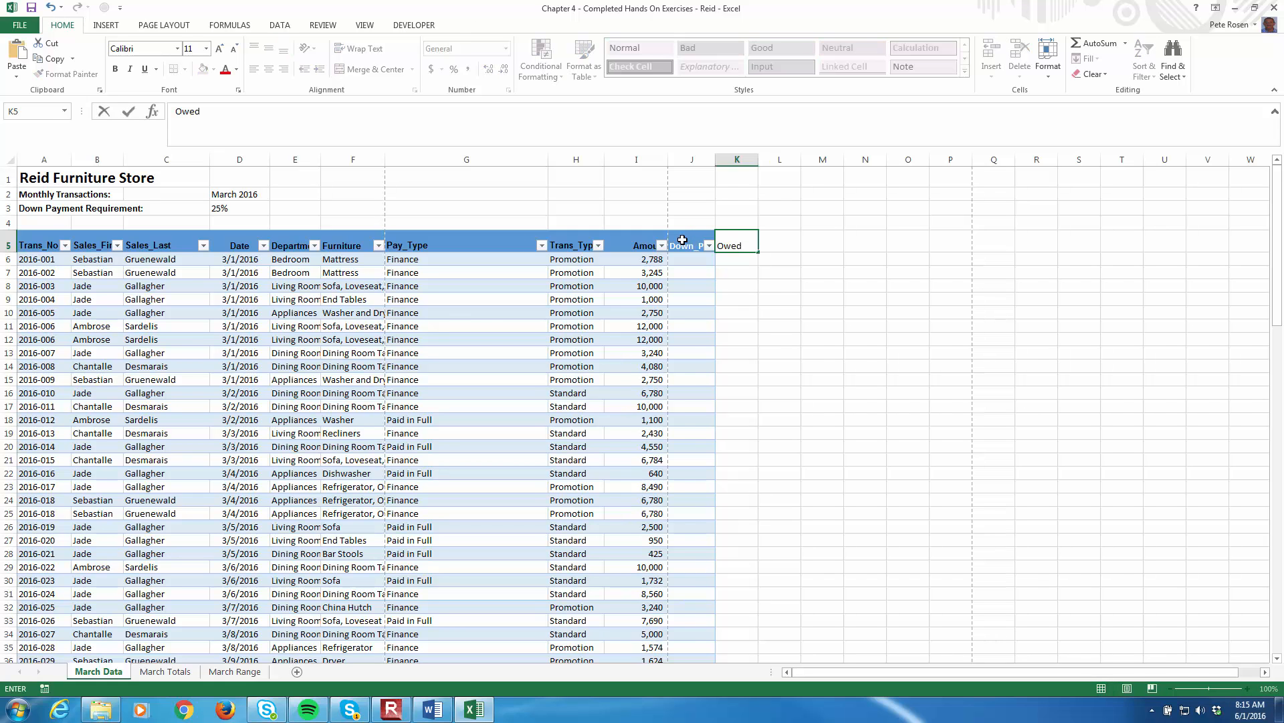
pyautogui.press('Return')
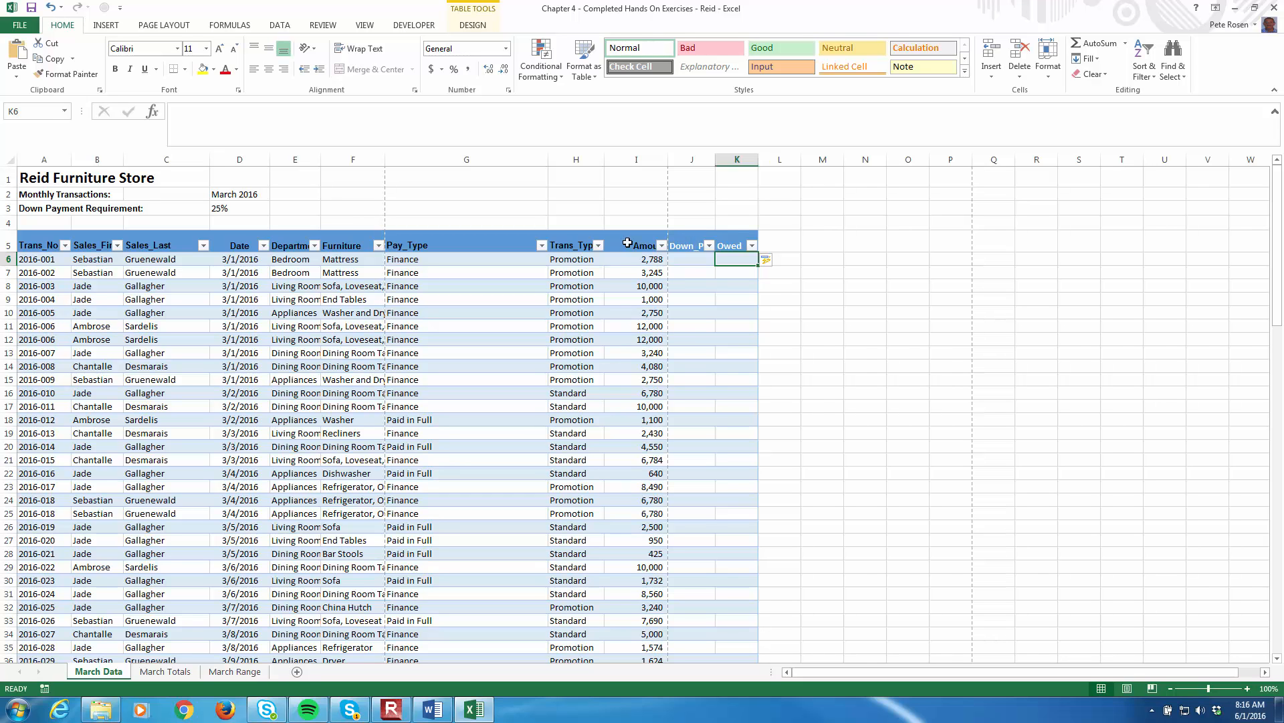
# Copy the Amount heading's formatting onto the Down_Pay and Owed headings with Format Painter.
pyautogui.click(628, 243)
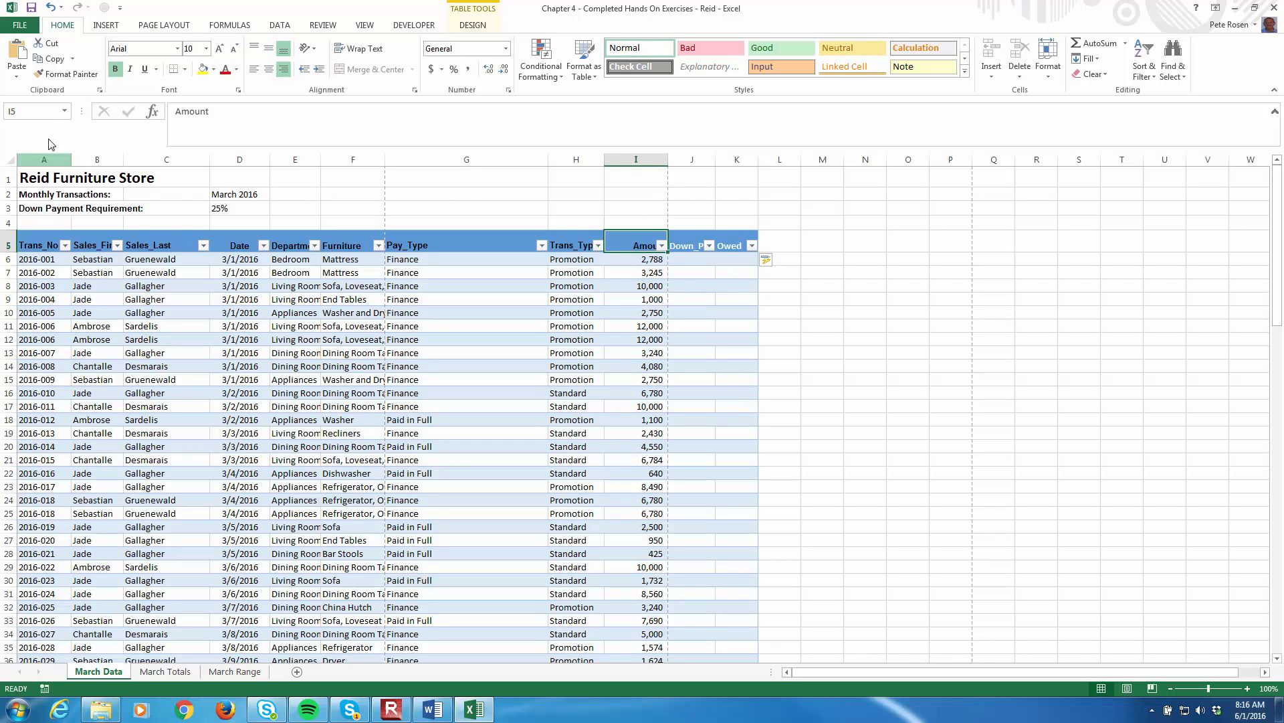
pyautogui.click(57, 75)
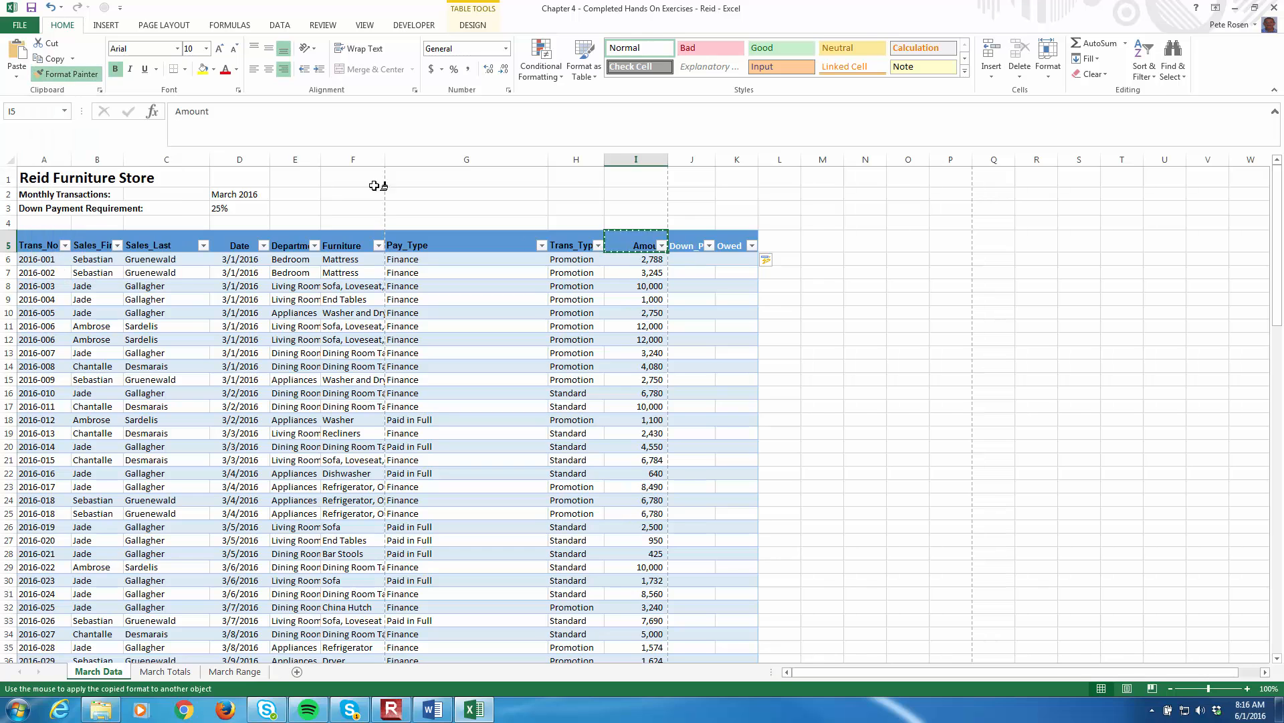
pyautogui.click(681, 243)
pyautogui.moveTo(681, 243); pyautogui.dragTo(725, 248)
pyautogui.click(825, 308)
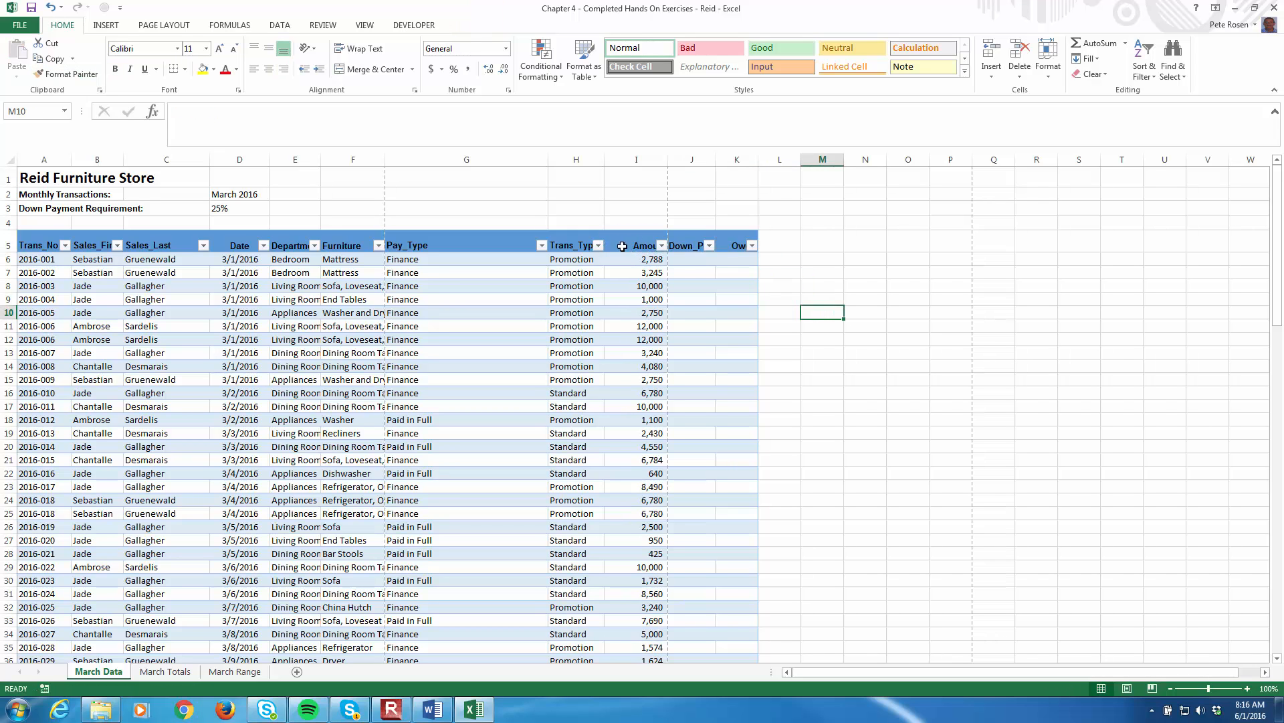
# Widen the Department and Furniture columns so that their entries fit in full.
pyautogui.click(624, 245)
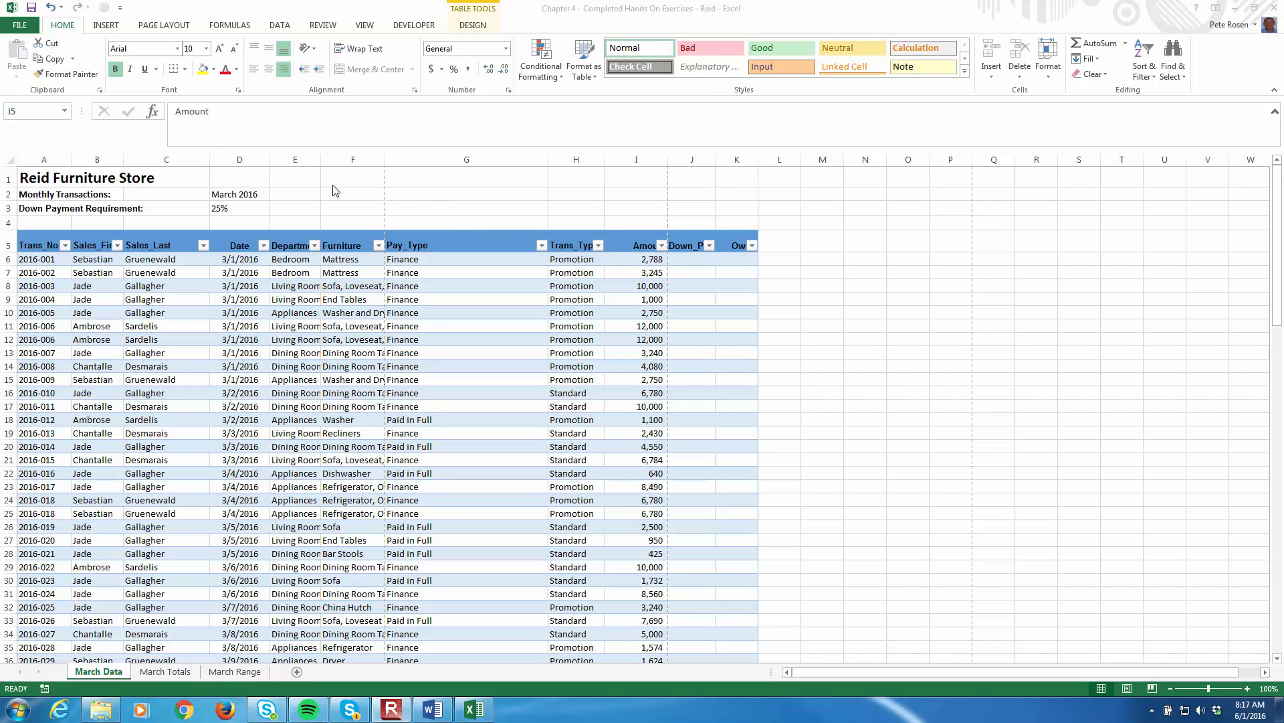
pyautogui.click(319, 223)
pyautogui.moveTo(322, 159); pyautogui.dragTo(527, 163)
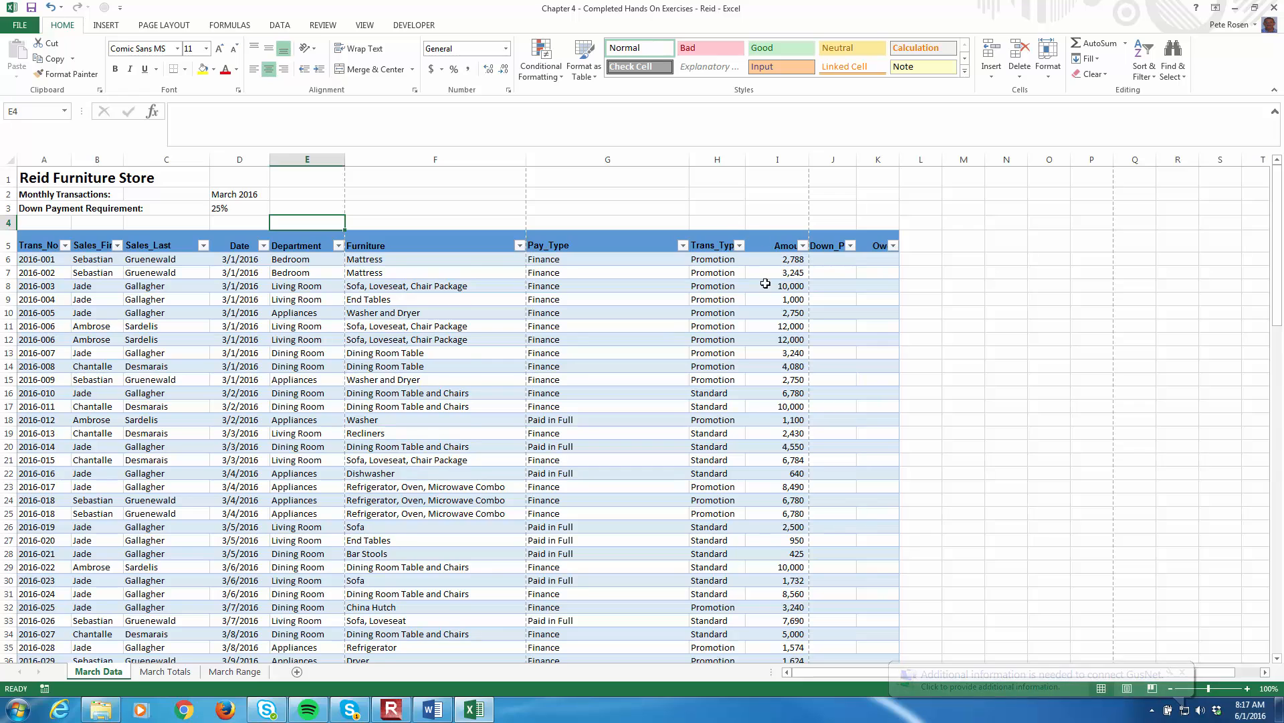
# Scan the records down the Trans_No column to locate where a transaction number is missing from the sequence.
pyautogui.scroll(-4, 767, 422)
pyautogui.scroll(-17, 767, 422)
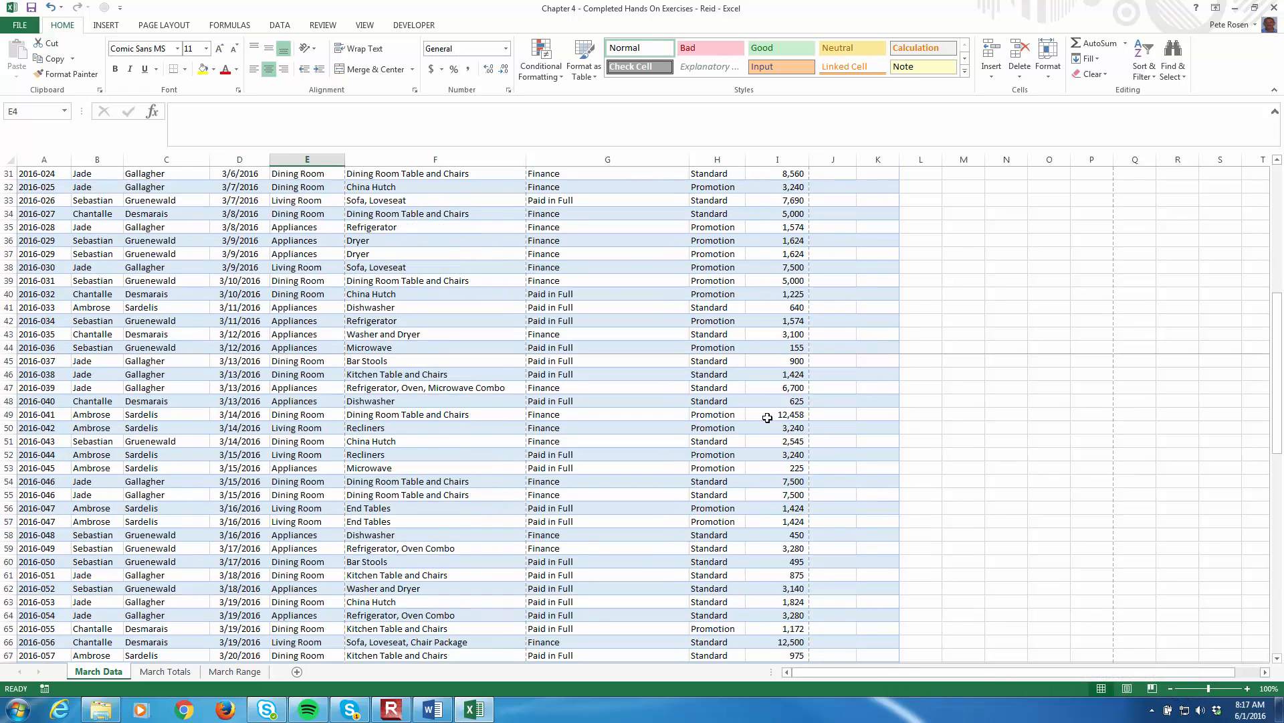
pyautogui.scroll(-6, 768, 423)
pyautogui.scroll(20, 773, 395)
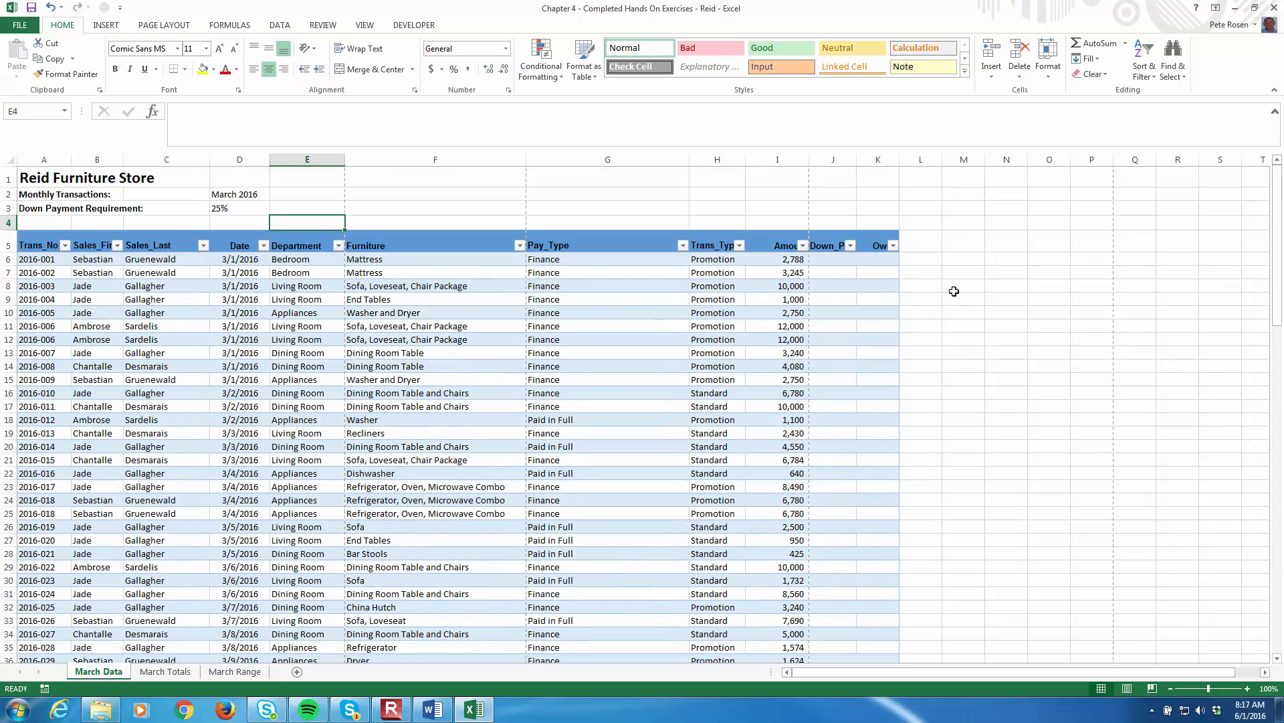
pyautogui.scroll(-2, 41, 426)
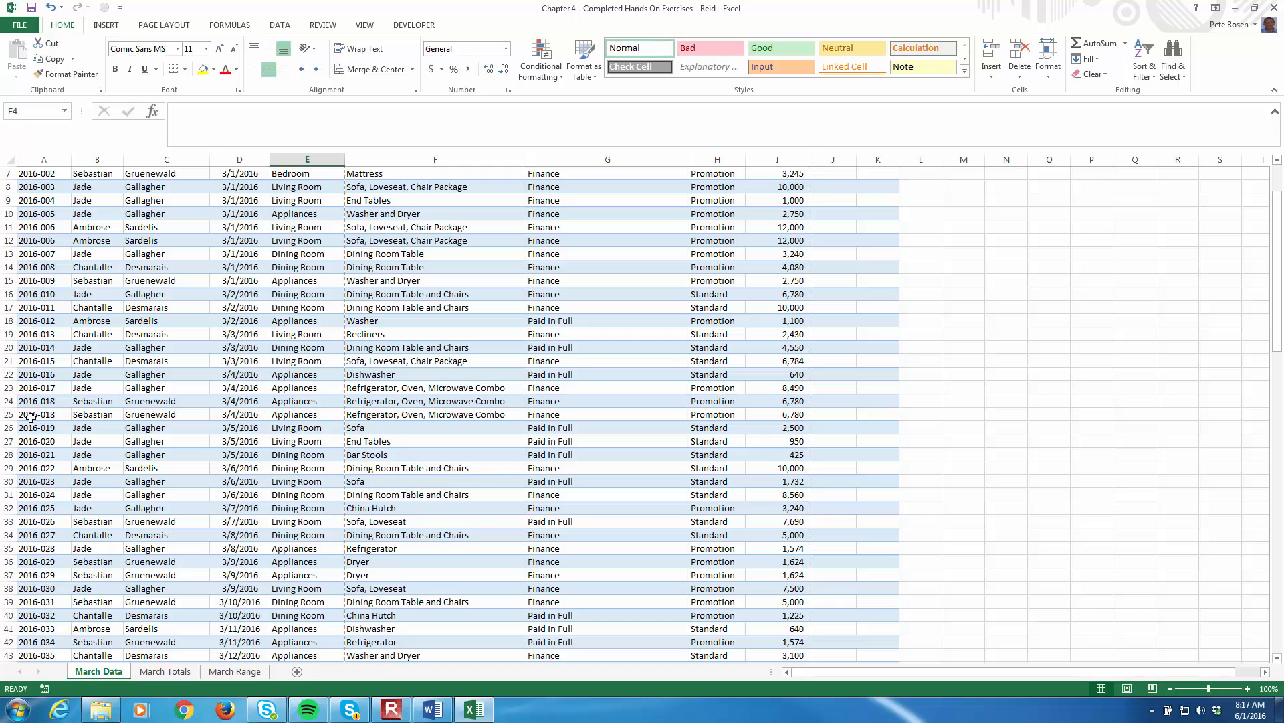
pyautogui.scroll(-5, 33, 516)
pyautogui.scroll(-14, 32, 522)
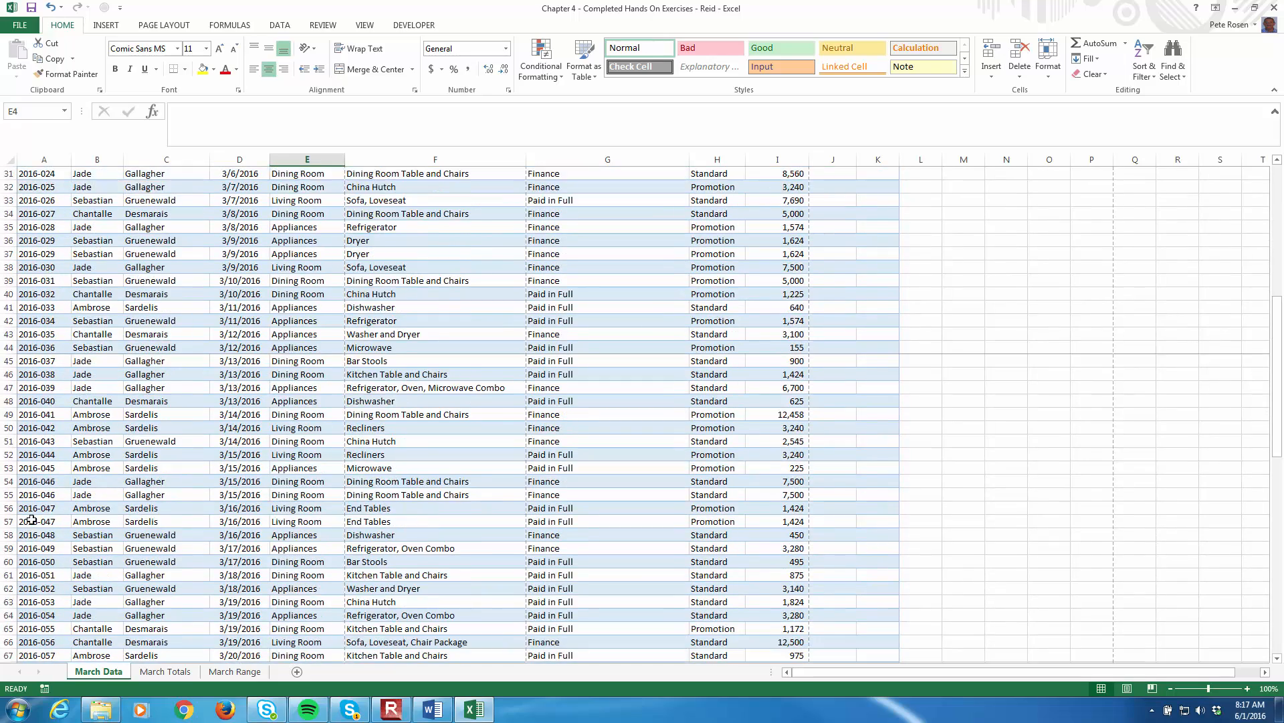
pyautogui.scroll(-2, 32, 520)
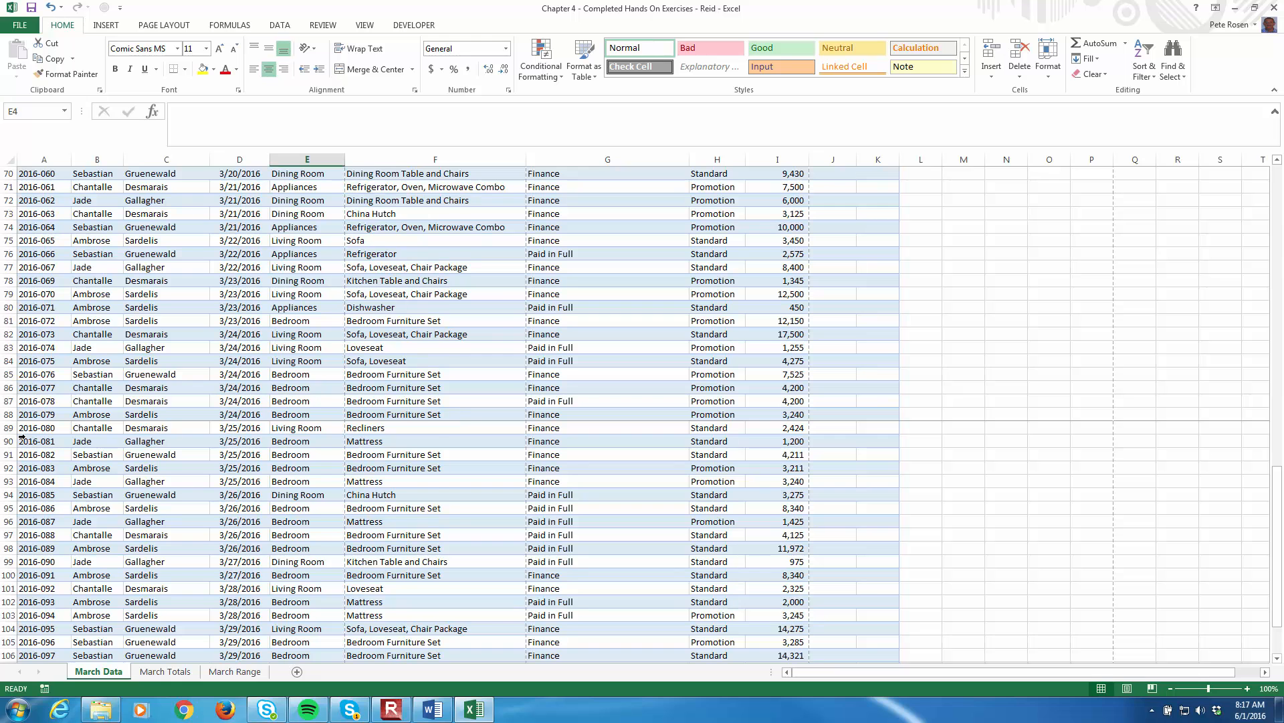
pyautogui.scroll(3, 42, 393)
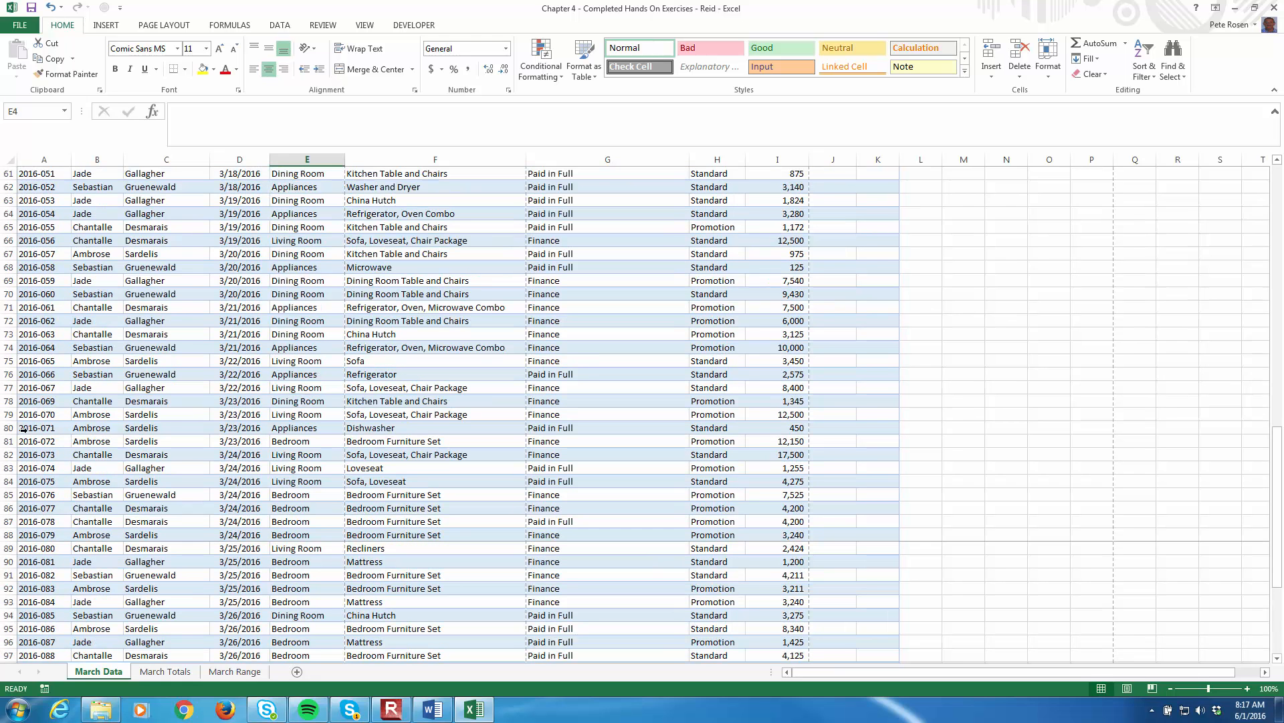
pyautogui.click(41, 402)
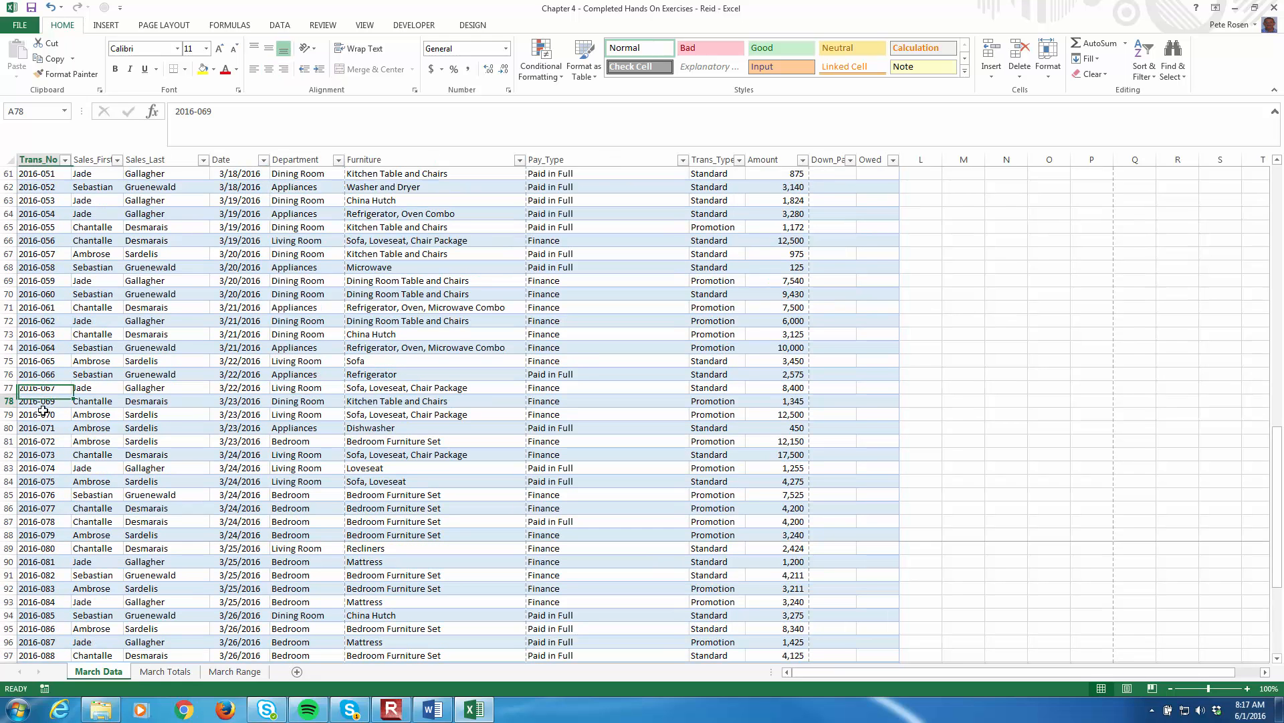
pyautogui.click(56, 378)
pyautogui.click(57, 388)
pyautogui.click(58, 401)
pyautogui.click(56, 414)
pyautogui.click(50, 402)
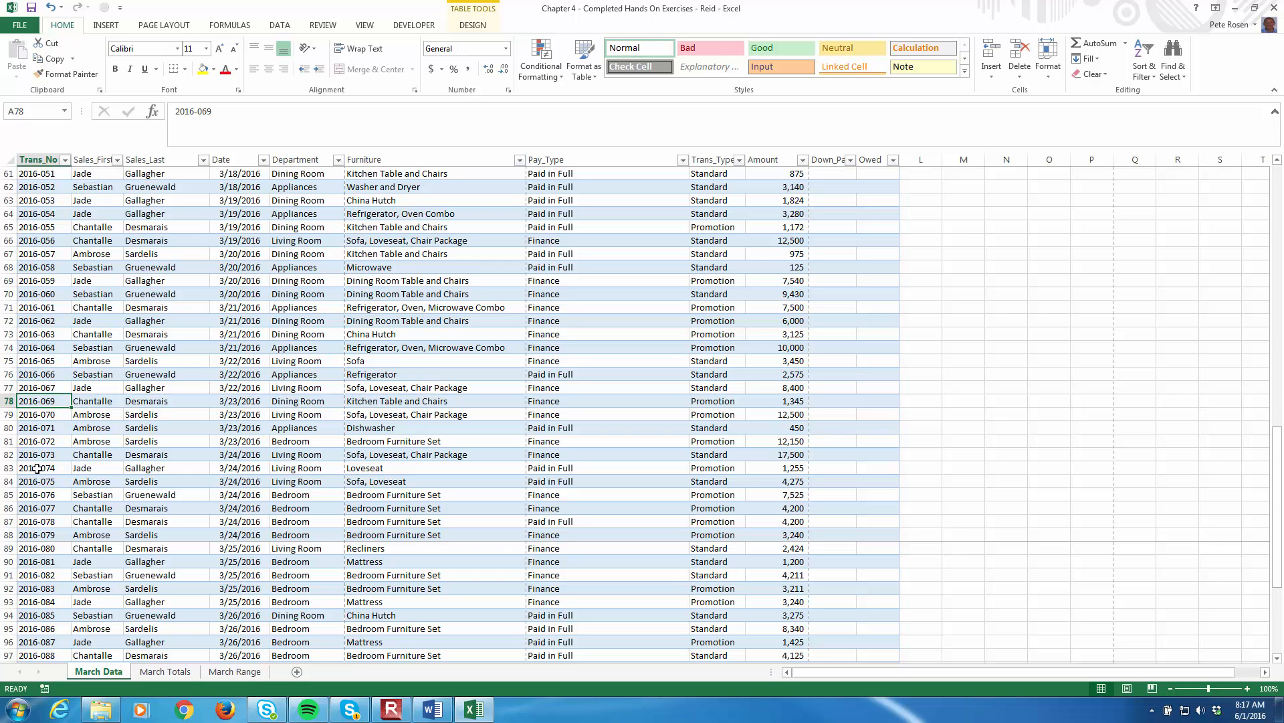
# Insert a blank row above transaction 2016-069 and enter 2016-68 as its Trans_No.
pyautogui.click(8, 402)
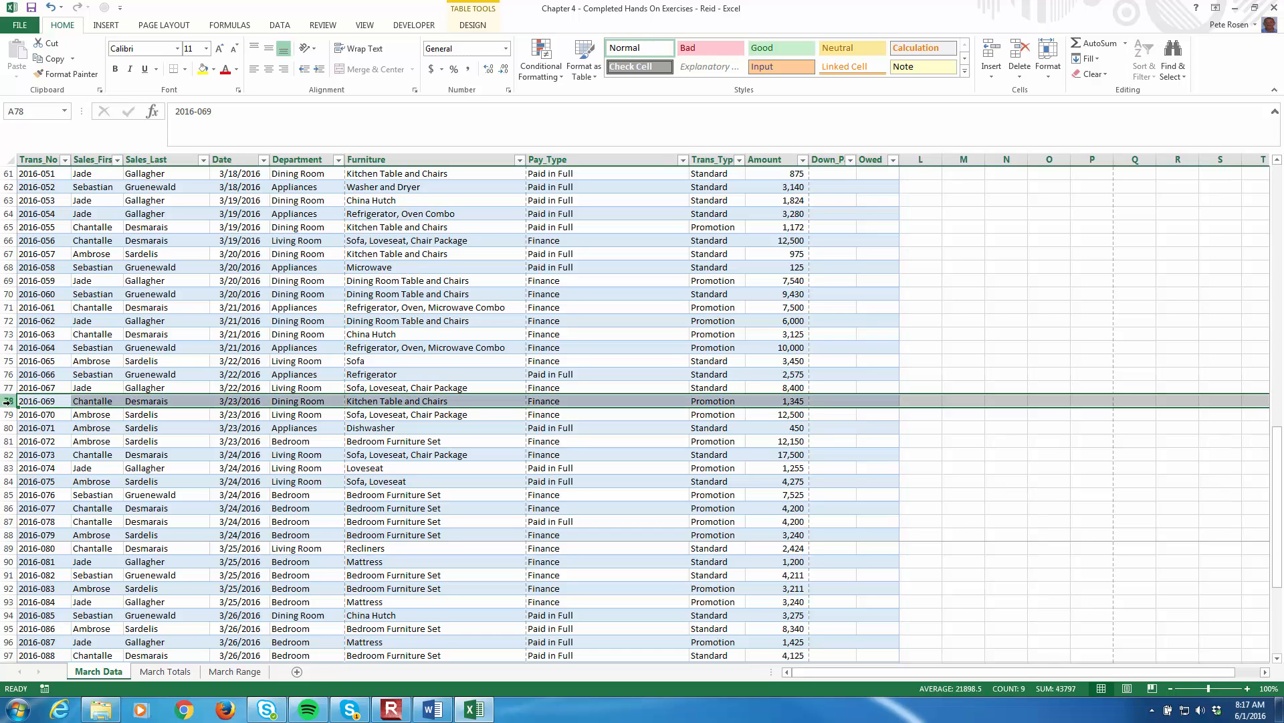
pyautogui.rightClick(8, 400)
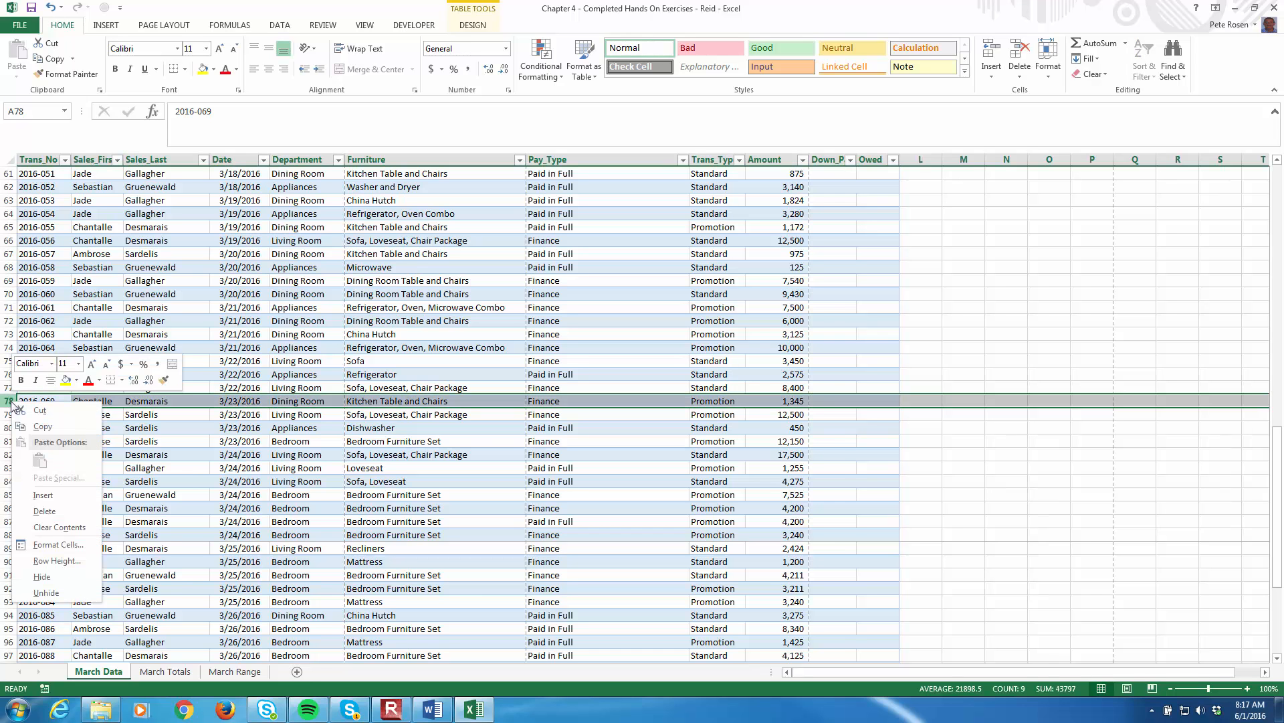
pyautogui.click(44, 495)
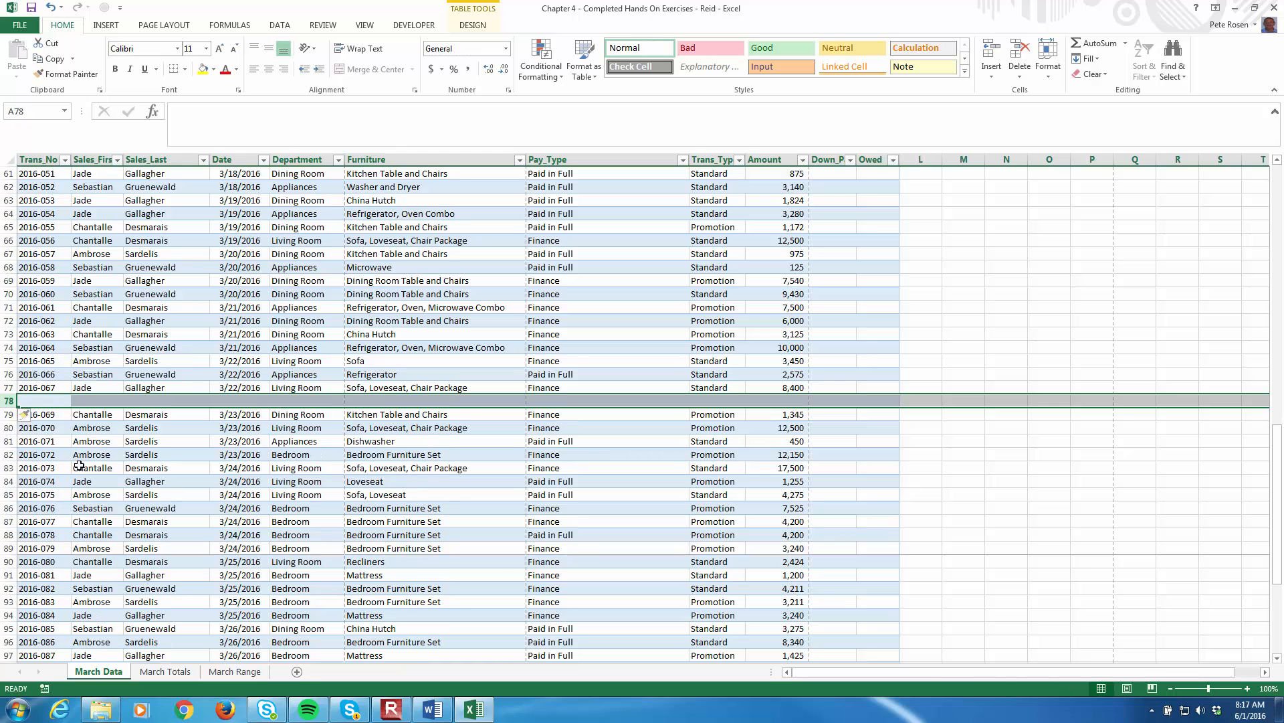
pyautogui.click(50, 404)
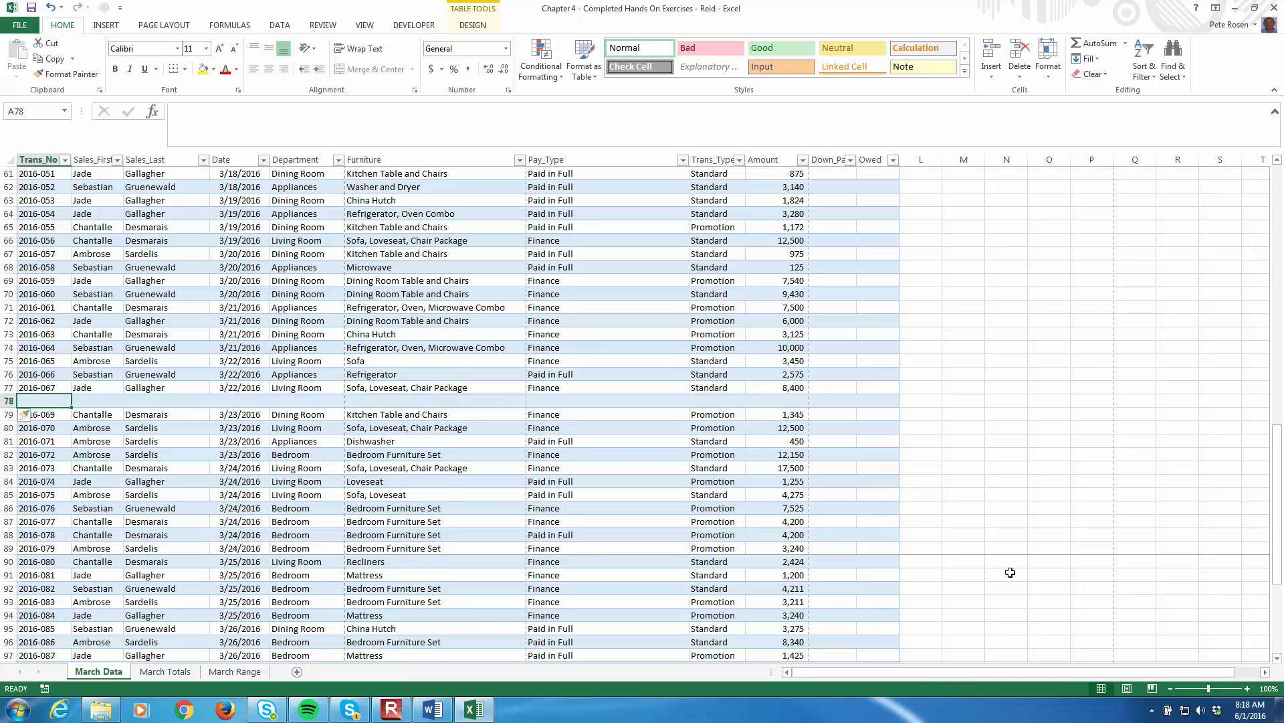
pyautogui.write('201')
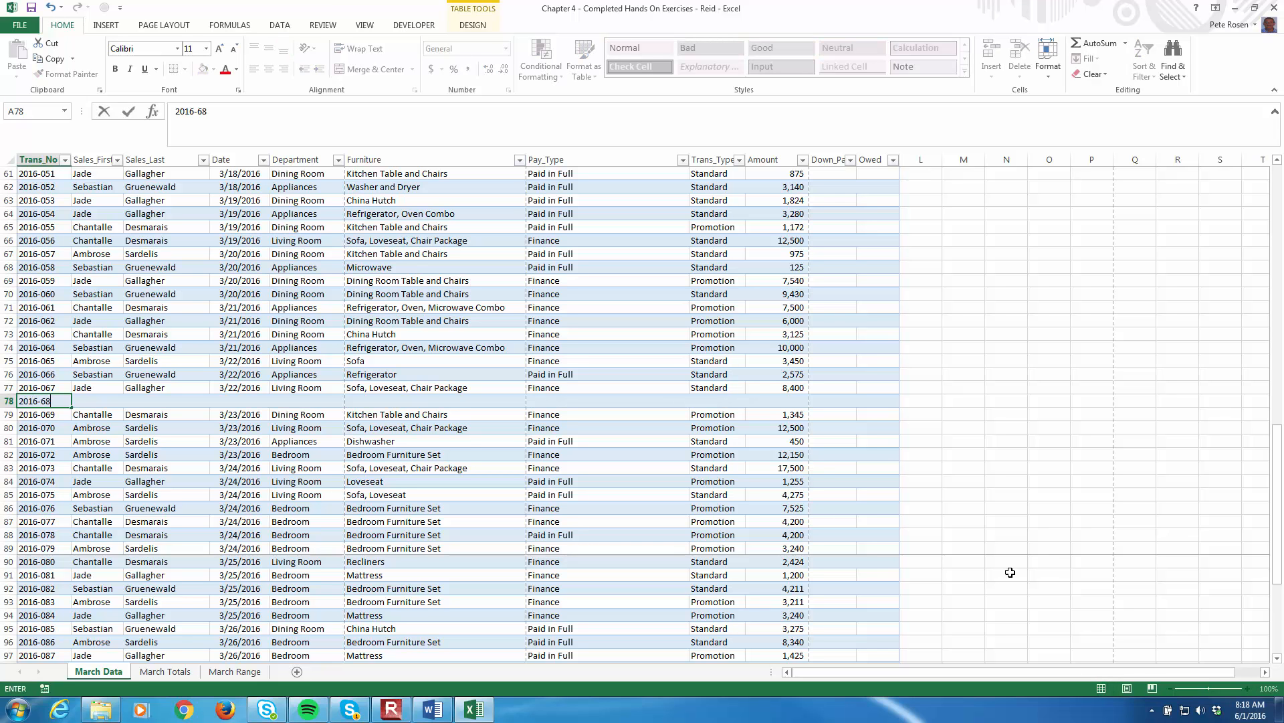
pyautogui.write('6-68')
pyautogui.press('Tab')
# Enter the salesperson's first and last names in the Sales_First and Sales_Last fields of the new record.
pyautogui.write('Sebastian')
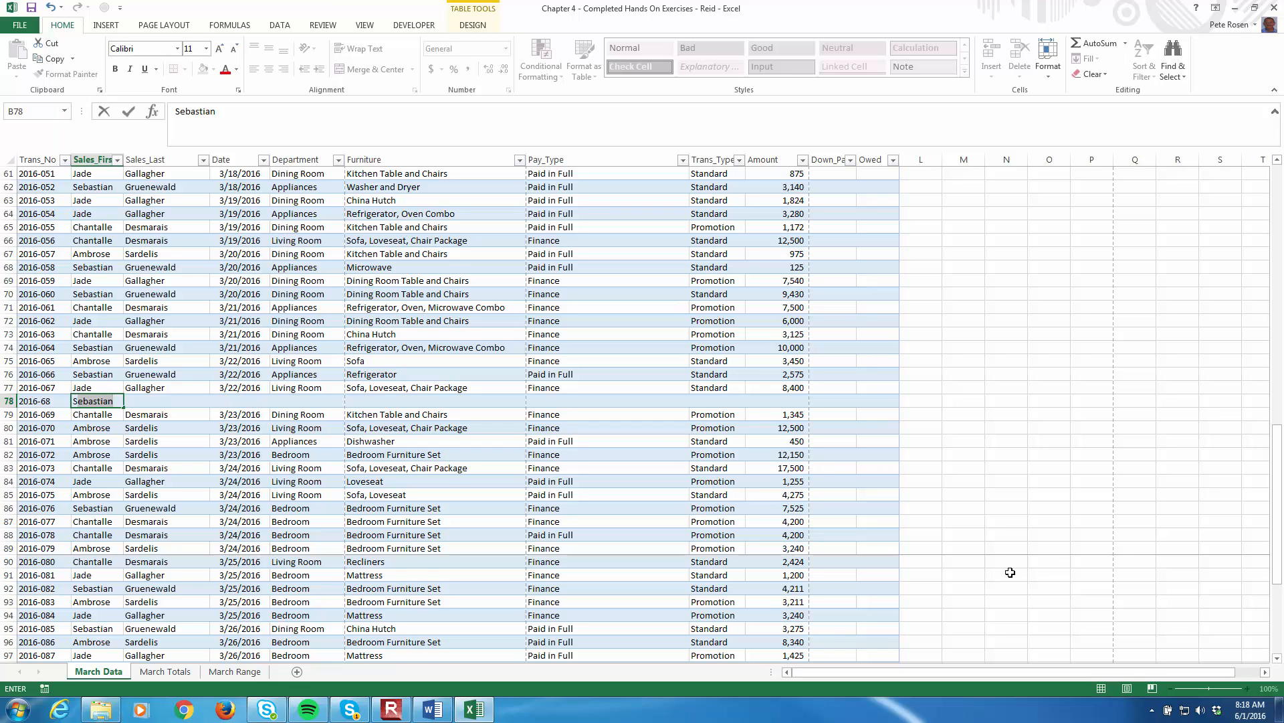
pyautogui.press('Return')
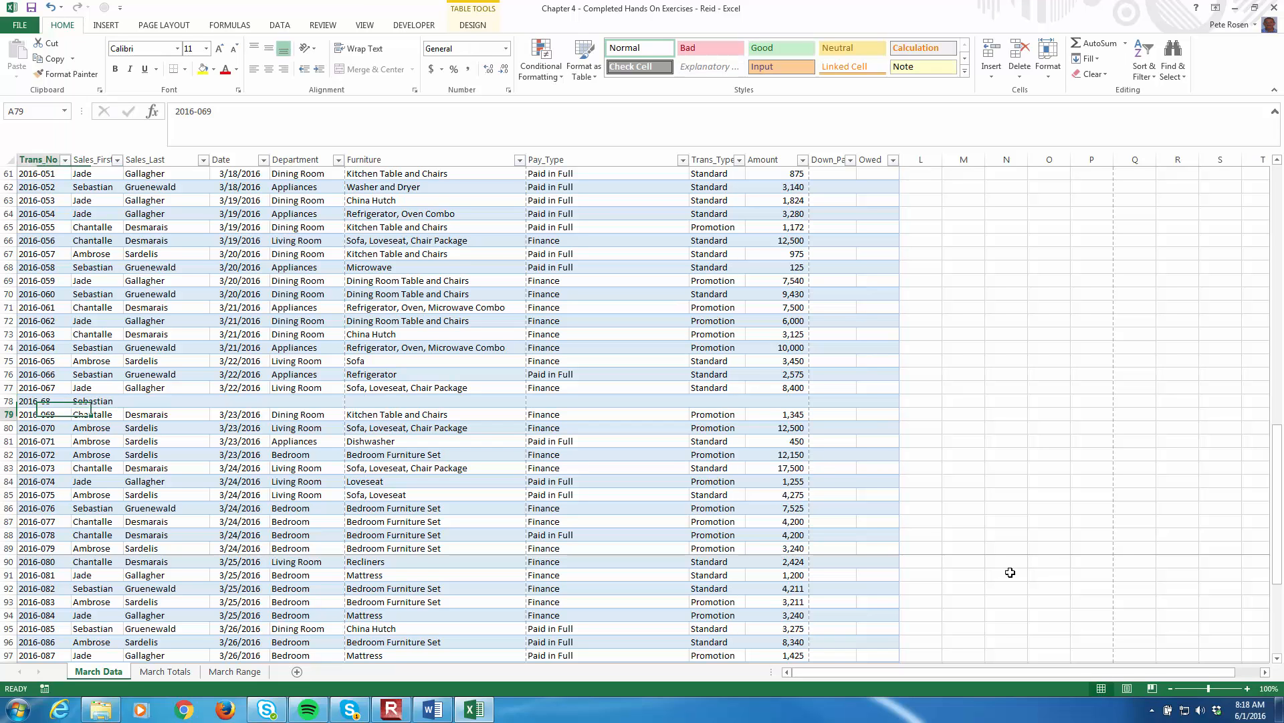
pyautogui.press('Up')
pyautogui.press('Right')
pyautogui.press('Right')
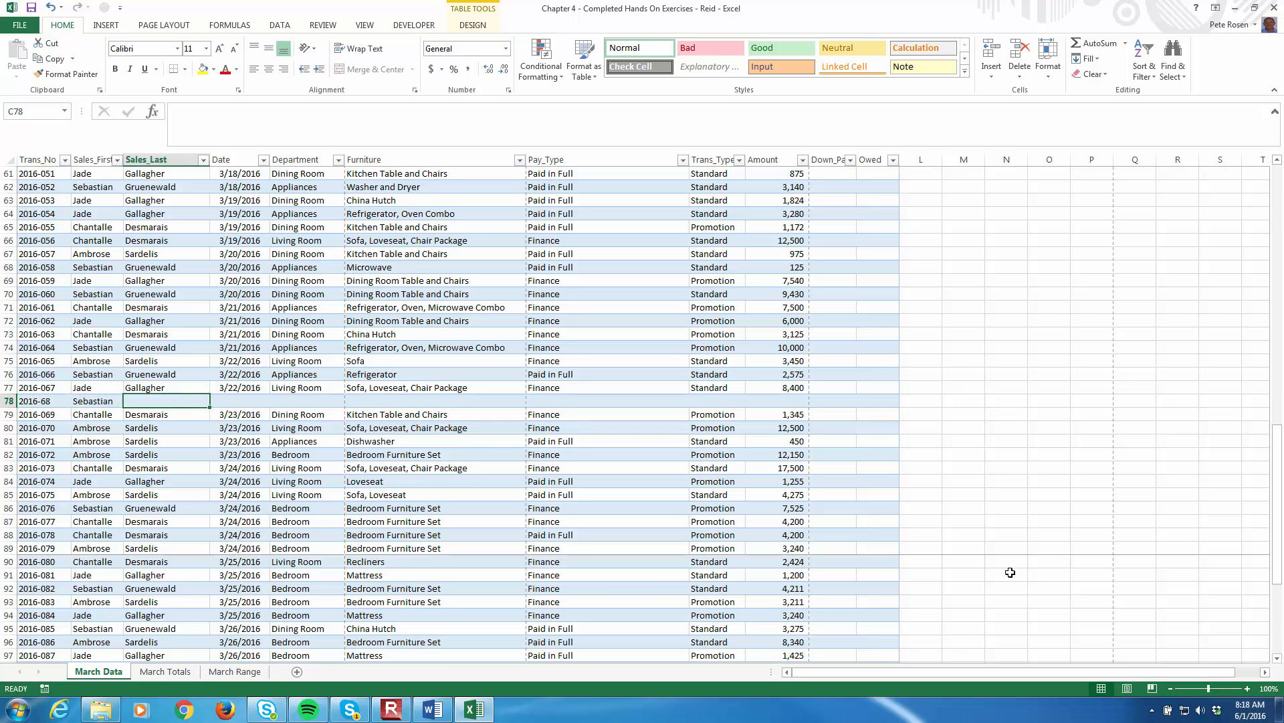
pyautogui.write('G')
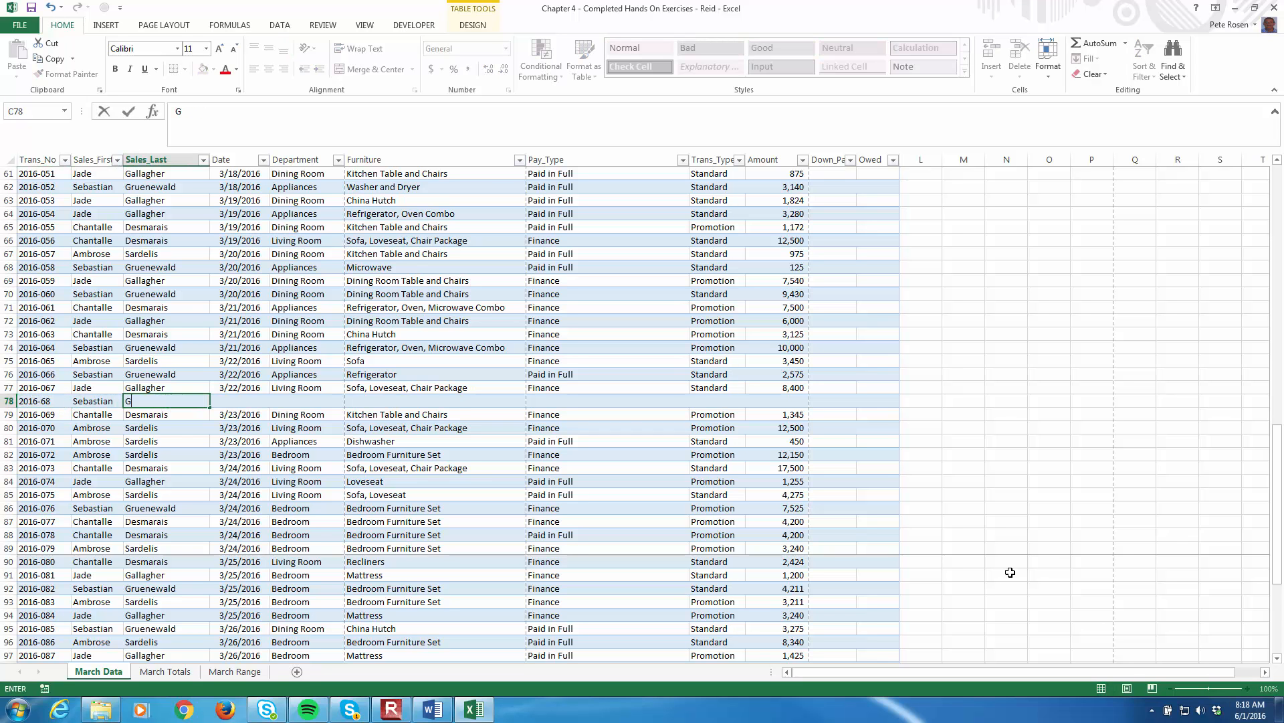
pyautogui.write('ruenewald')
pyautogui.press('Tab')
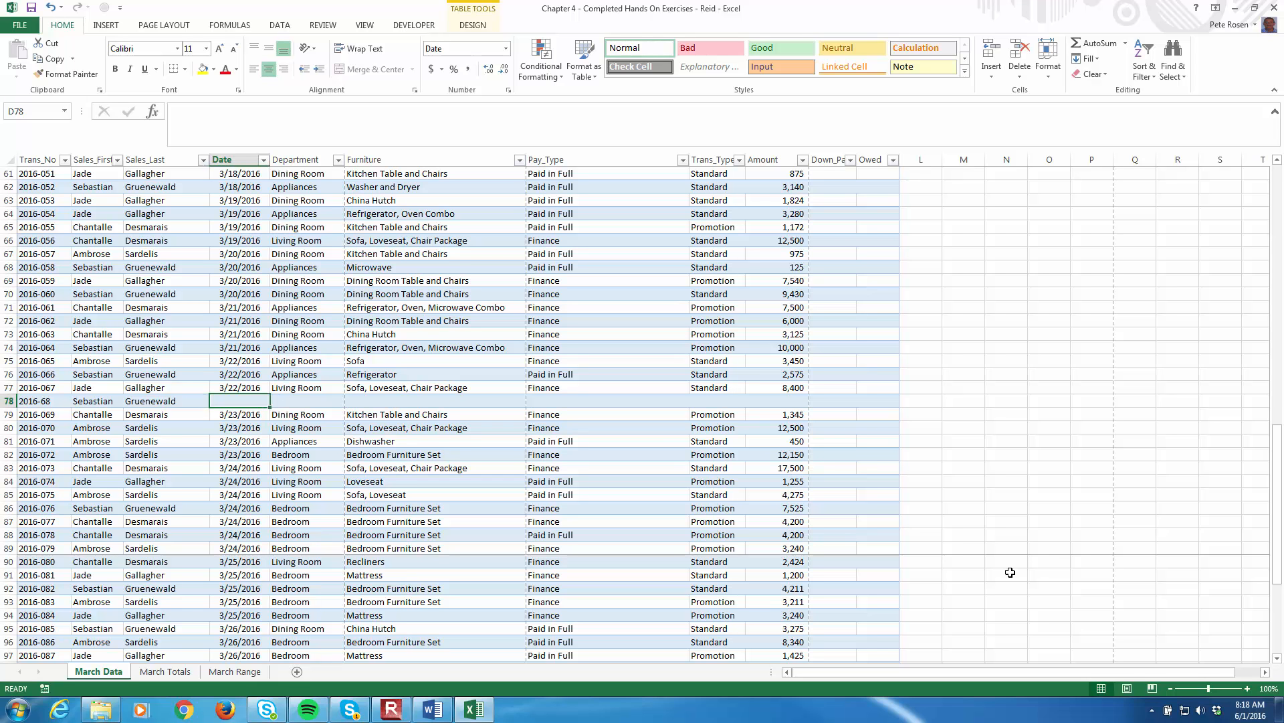
# Fill in the new record's Date as 3/22/2016, Department as Bedroom and Furniture as Mattress.
pyautogui.write('3/22/2016')
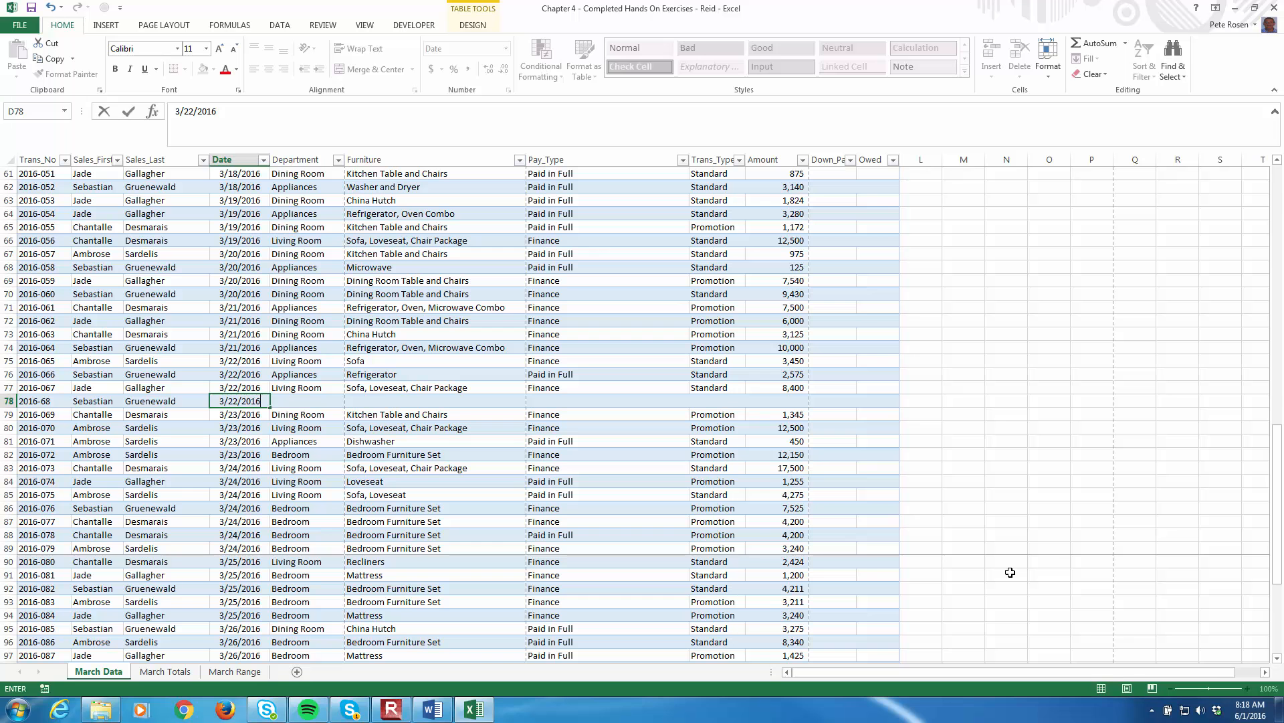
pyautogui.press('Tab')
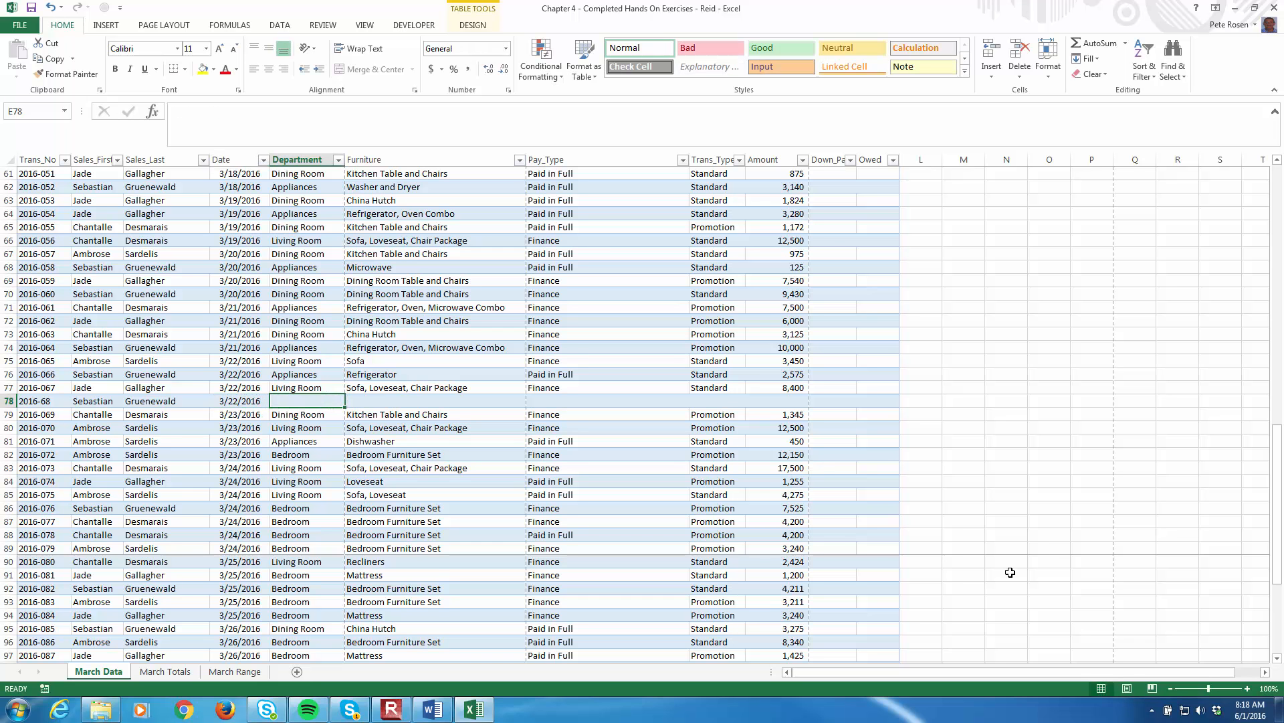
pyautogui.write('Bedroom')
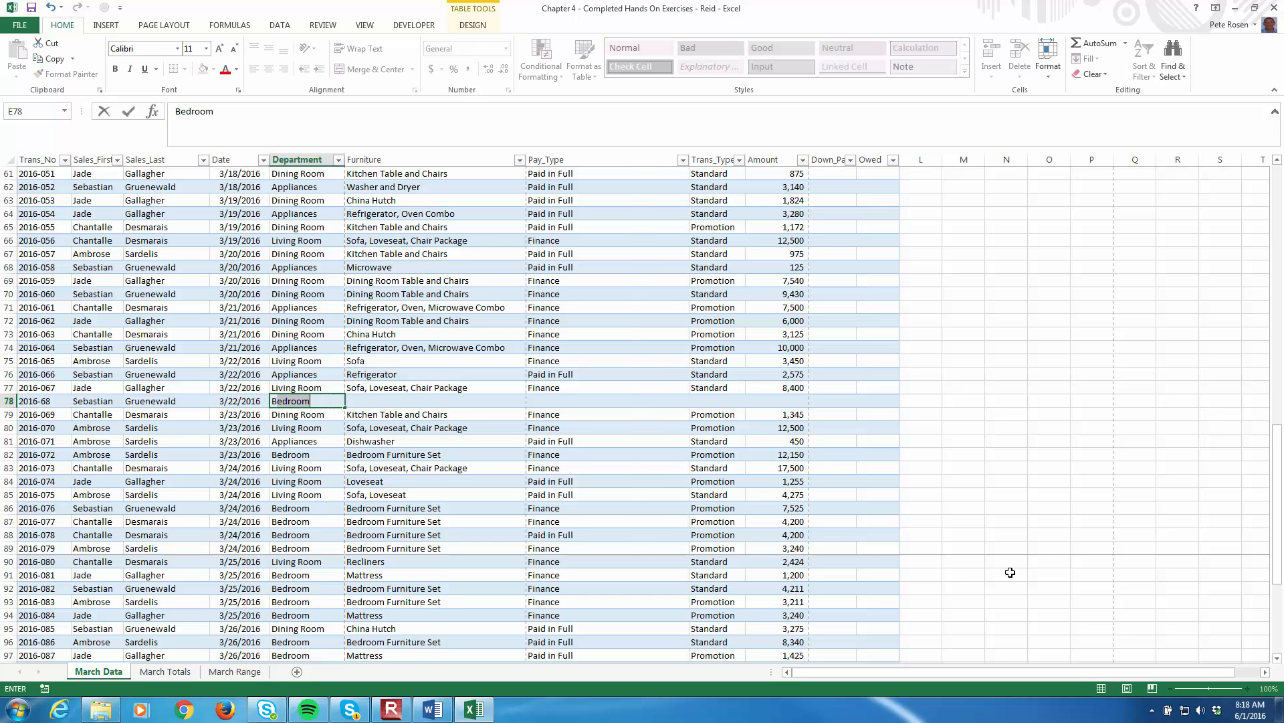
pyautogui.press('Tab')
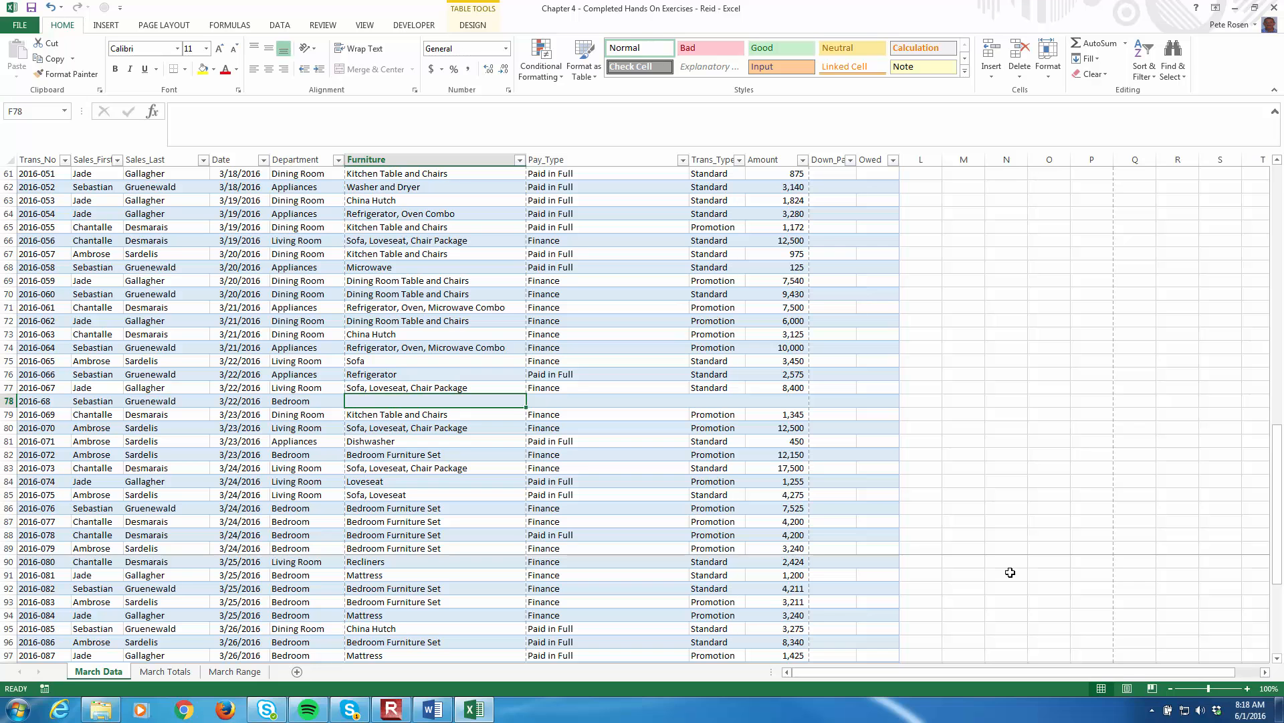
pyautogui.write('Mattress')
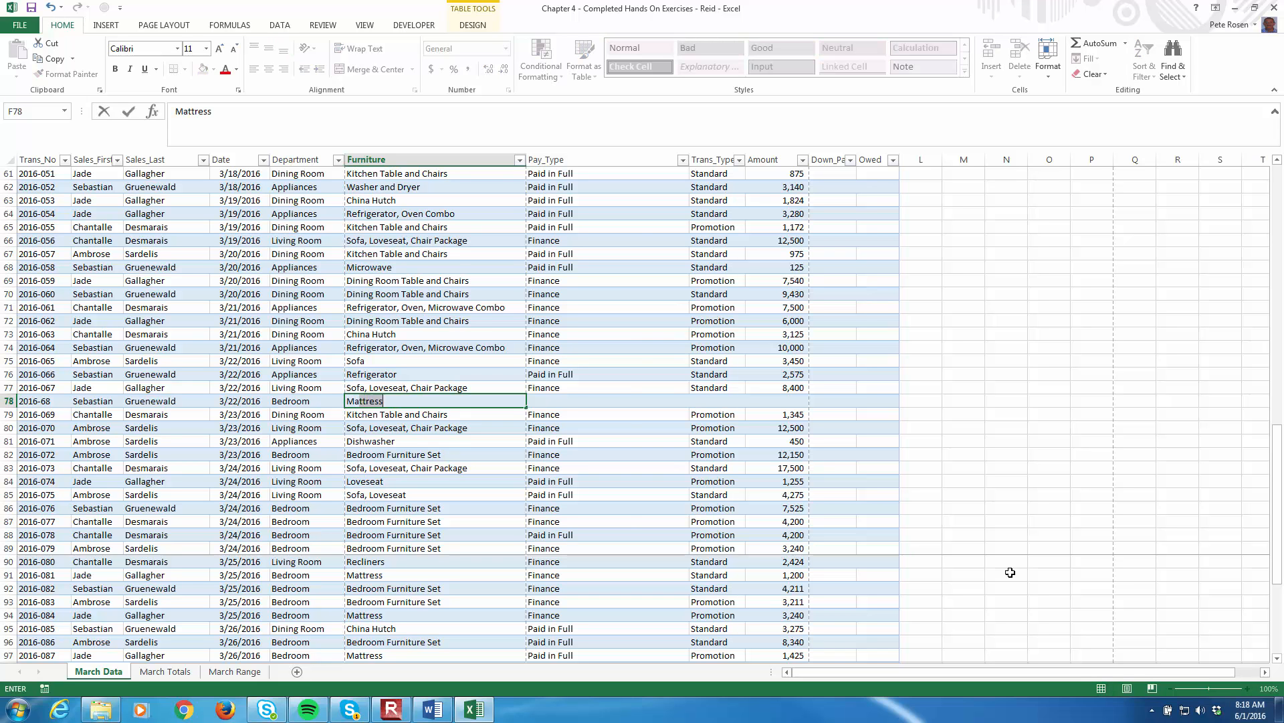
pyautogui.press('Tab')
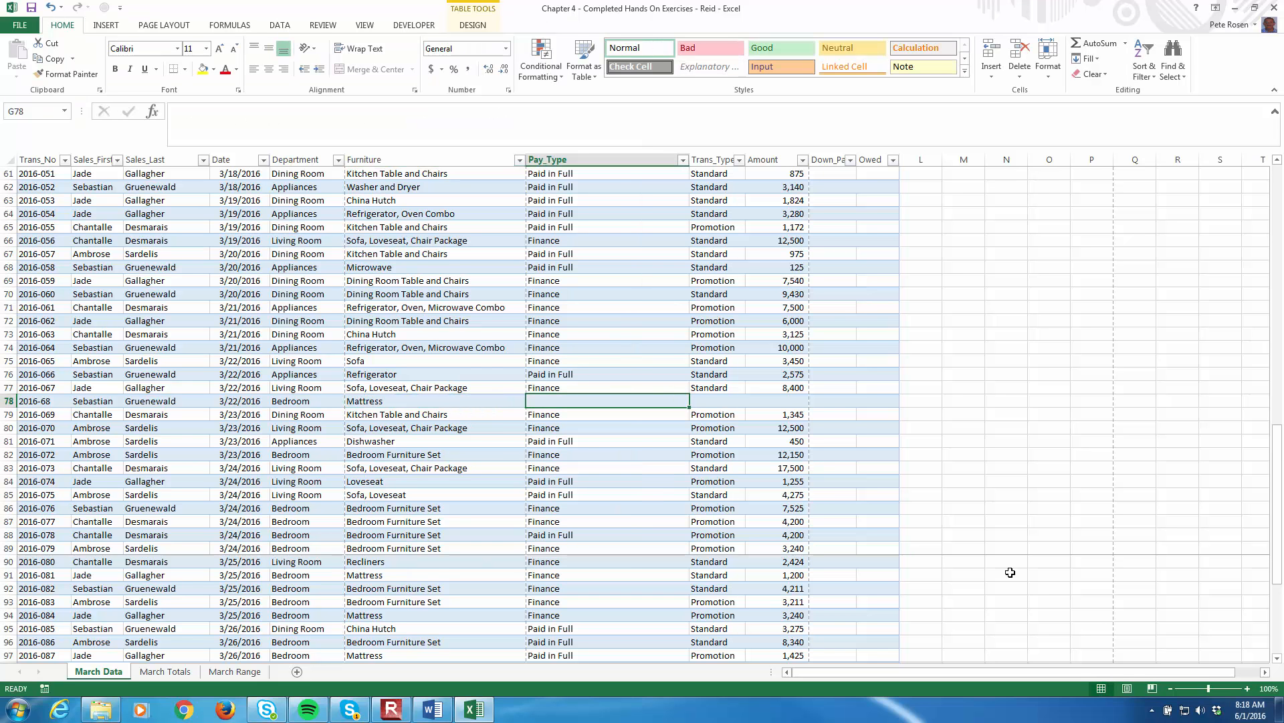
# Complete the new record with Pay_Type Paid in Full, Trans_Type Standard and an Amount of 3200.
pyautogui.write('Paid in Full')
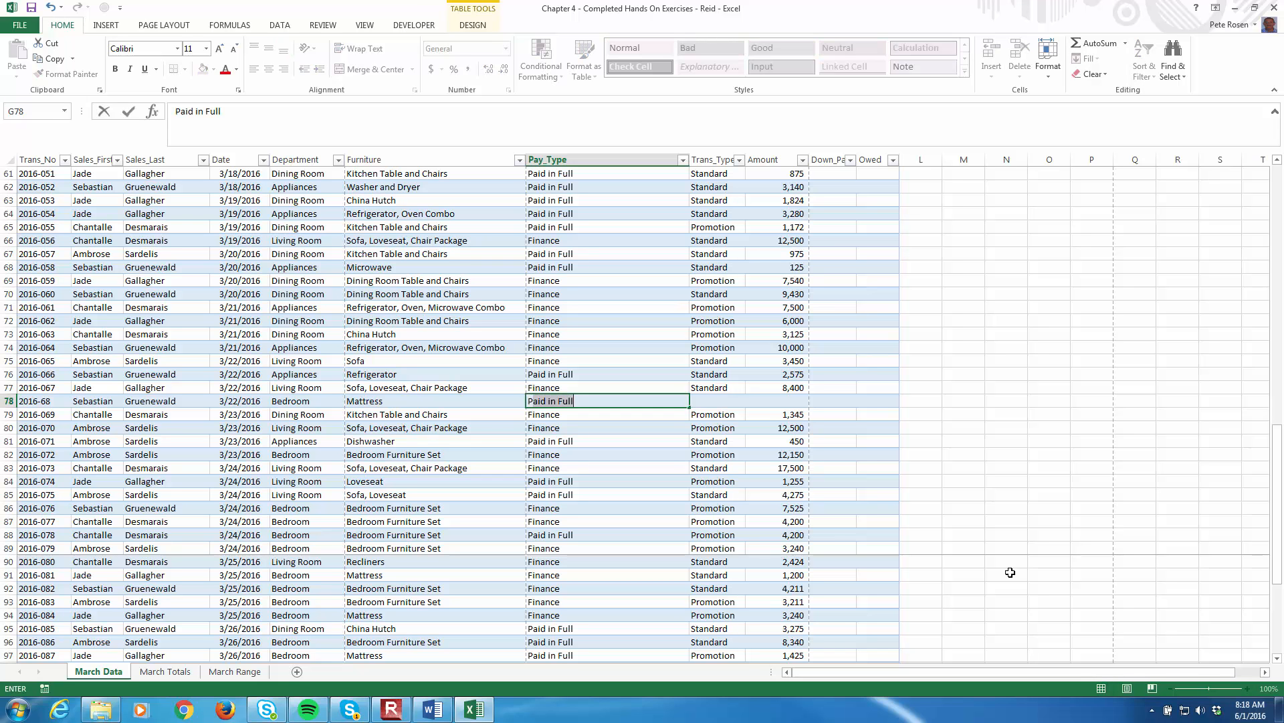
pyautogui.press('Tab')
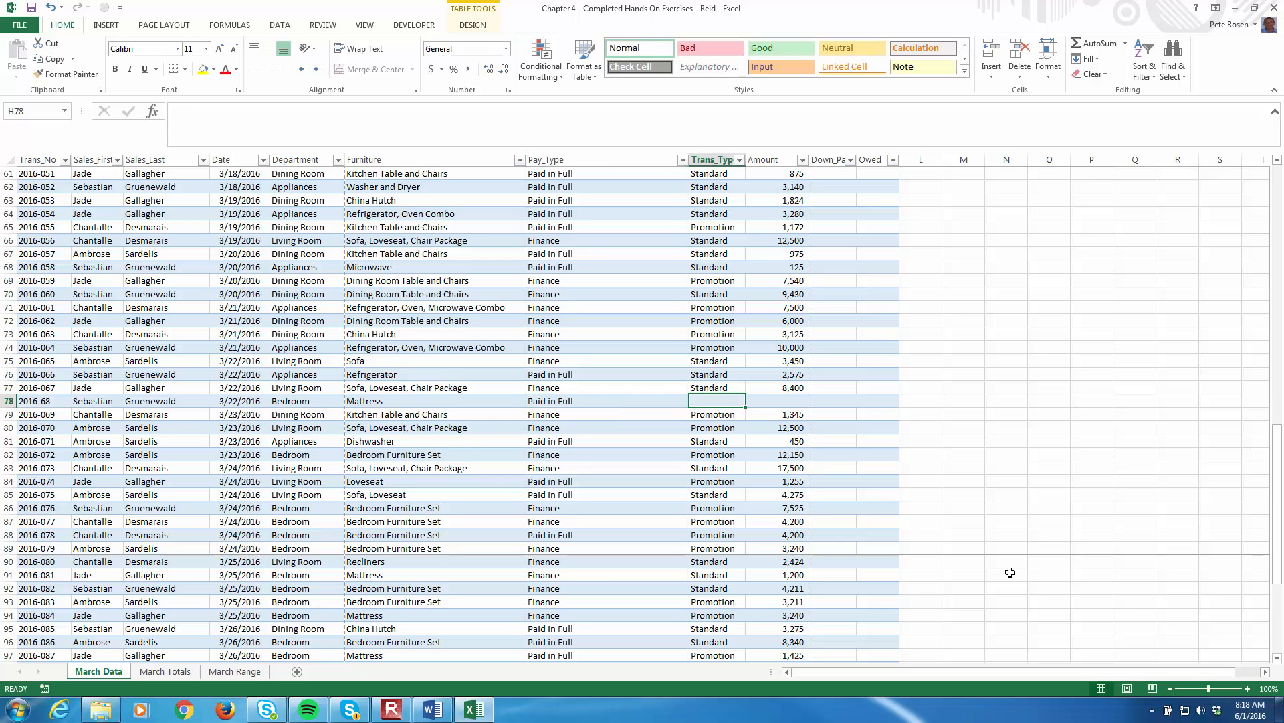
pyautogui.write('S')
pyautogui.press('Tab')
pyautogui.write('3,2')
pyautogui.write('00')
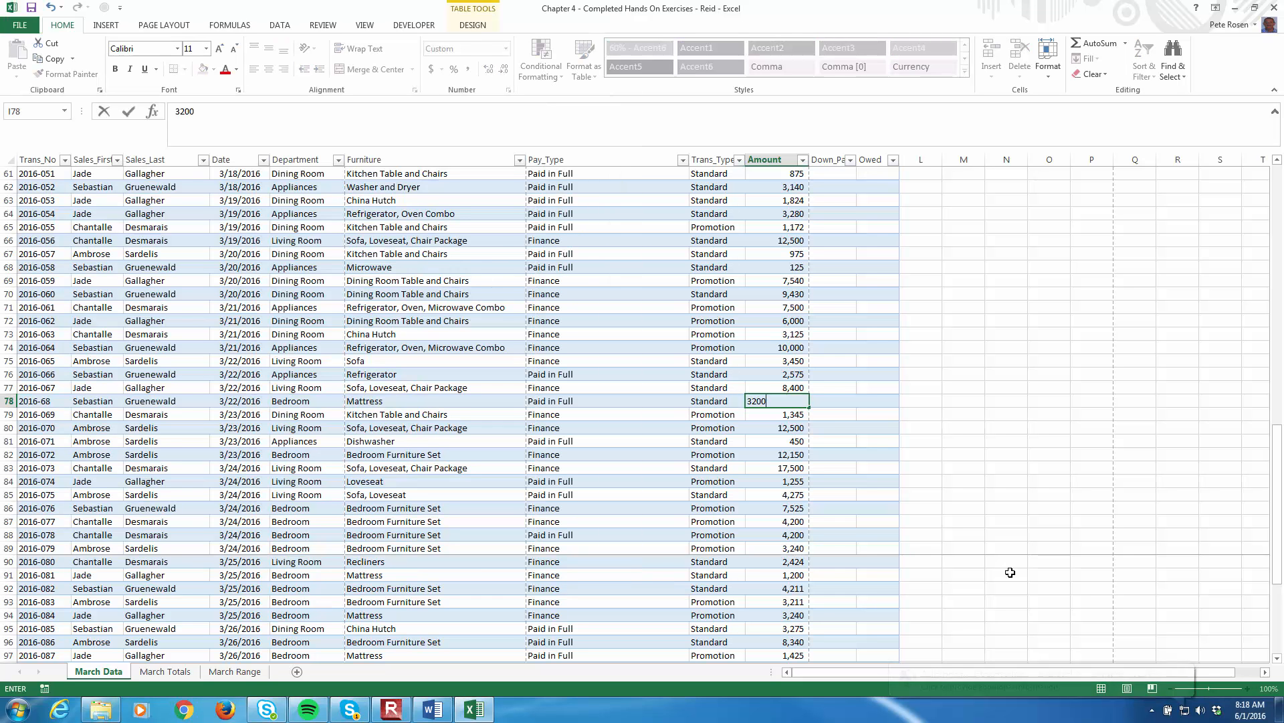
pyautogui.press('Tab')
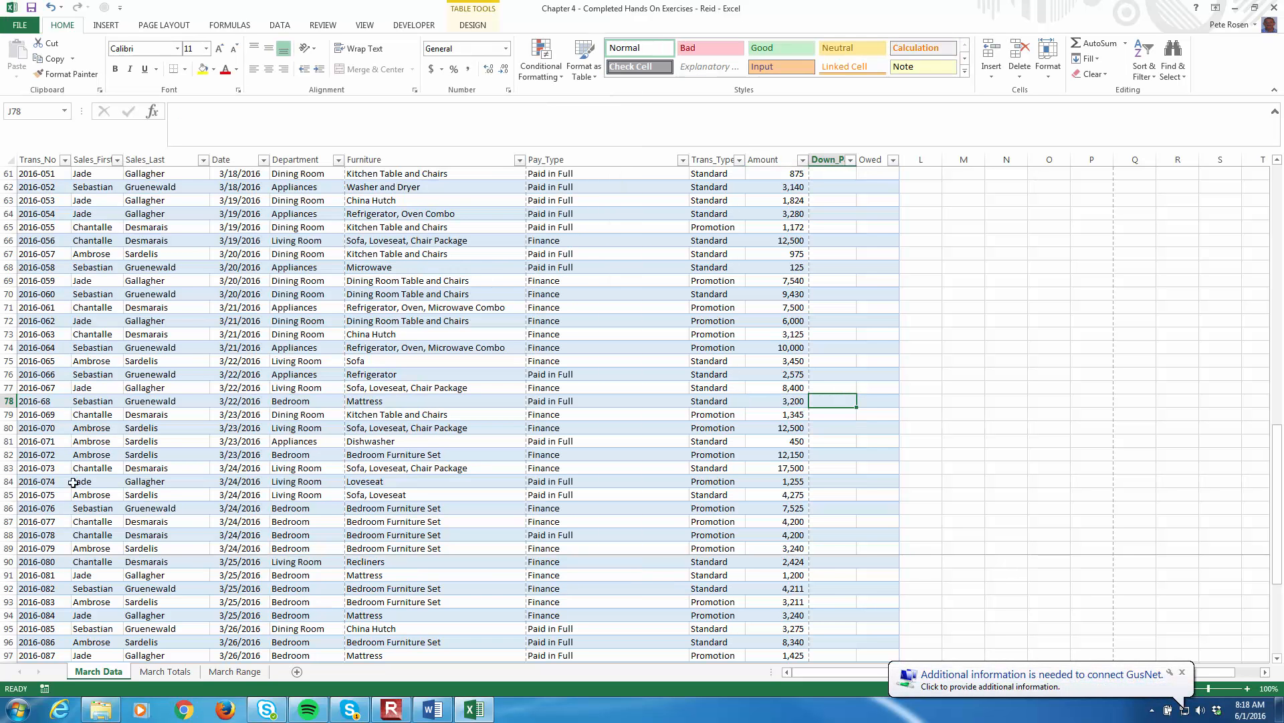
# Start a new record directly below the last table row with 2016-104 as its Trans_No.
pyautogui.click(59, 522)
pyautogui.scroll(-11, 59, 524)
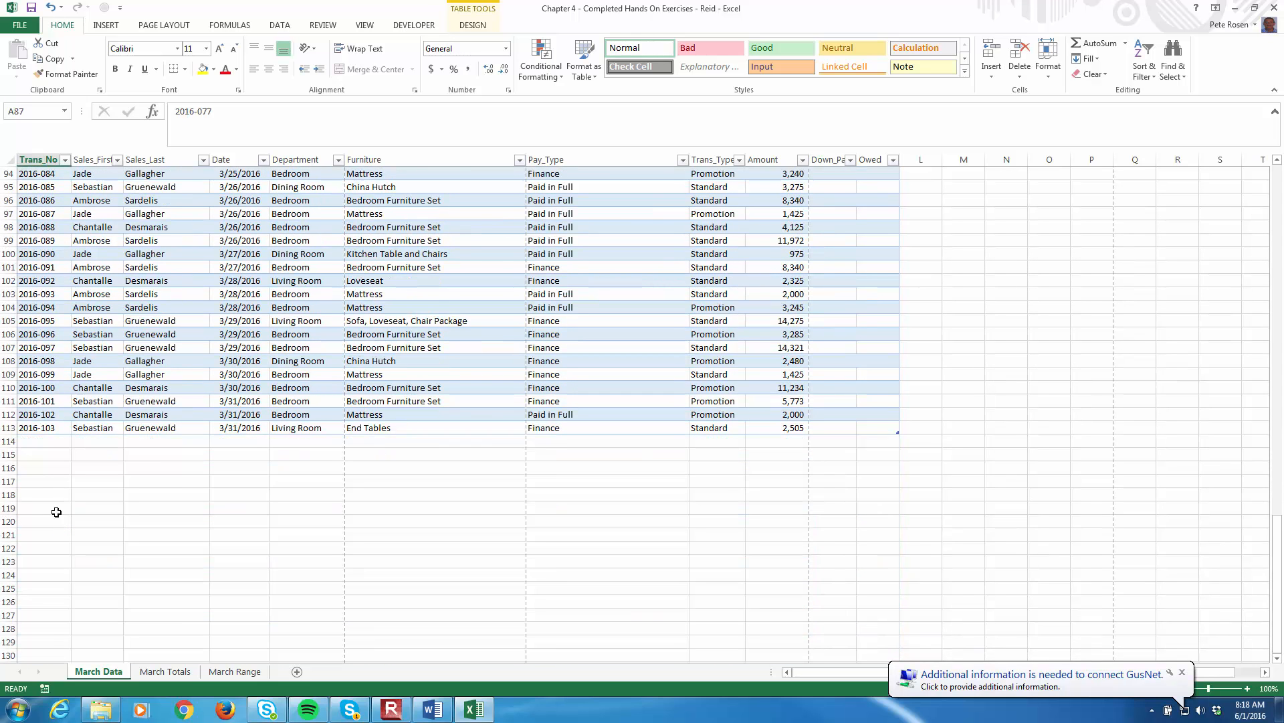
pyautogui.click(25, 441)
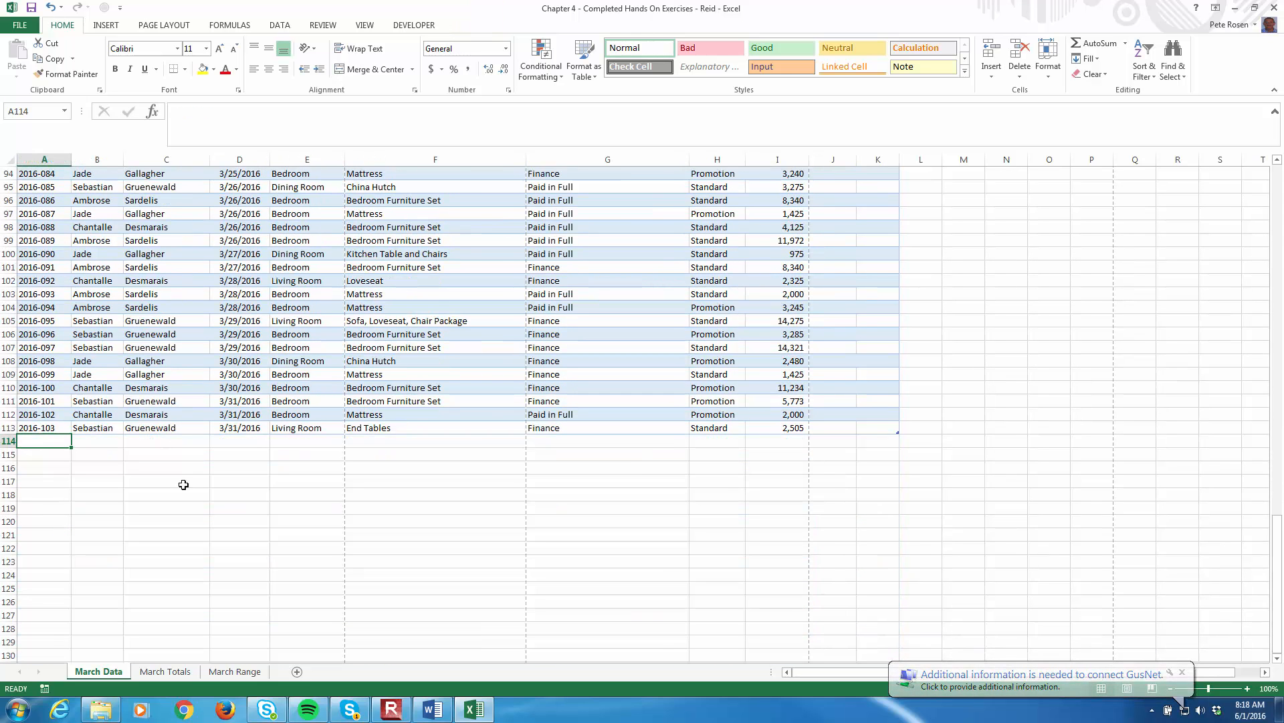
pyautogui.write('2016-104')
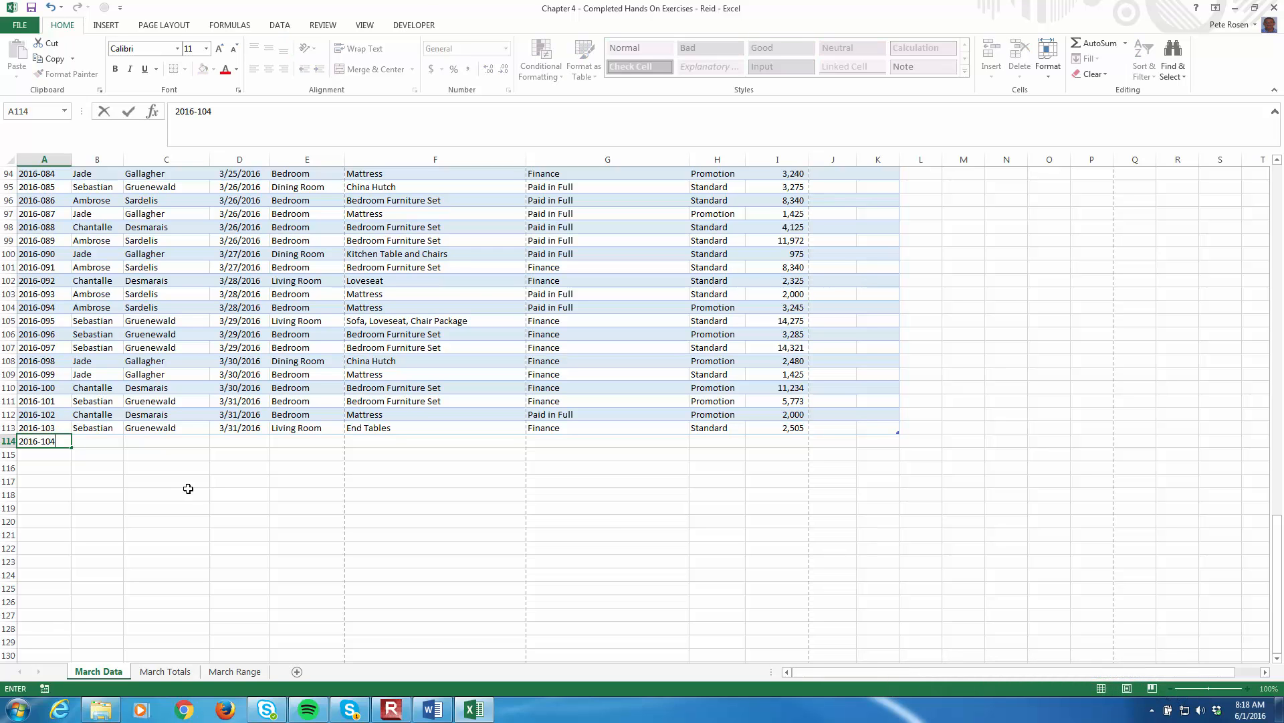
pyautogui.press('Tab')
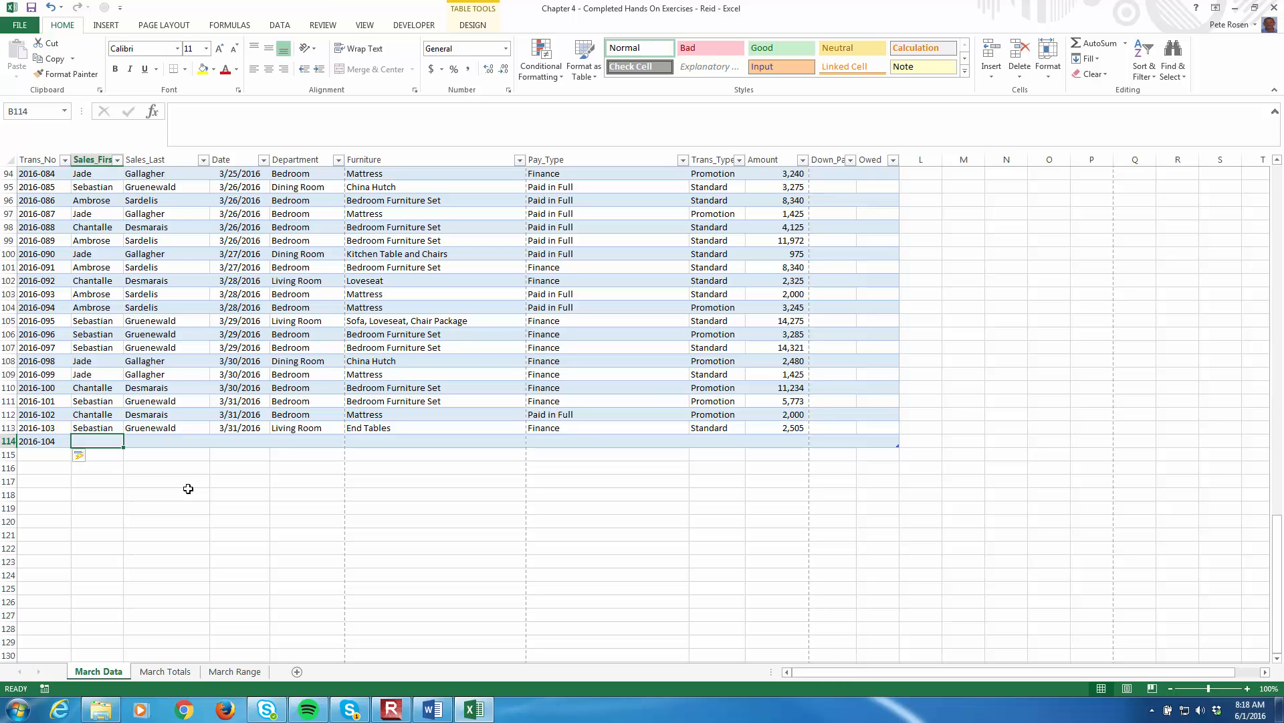
# Enter the salesperson's first and last names in the Sales_First and Sales_Last fields of record 2016-104.
pyautogui.write('Ambrose')
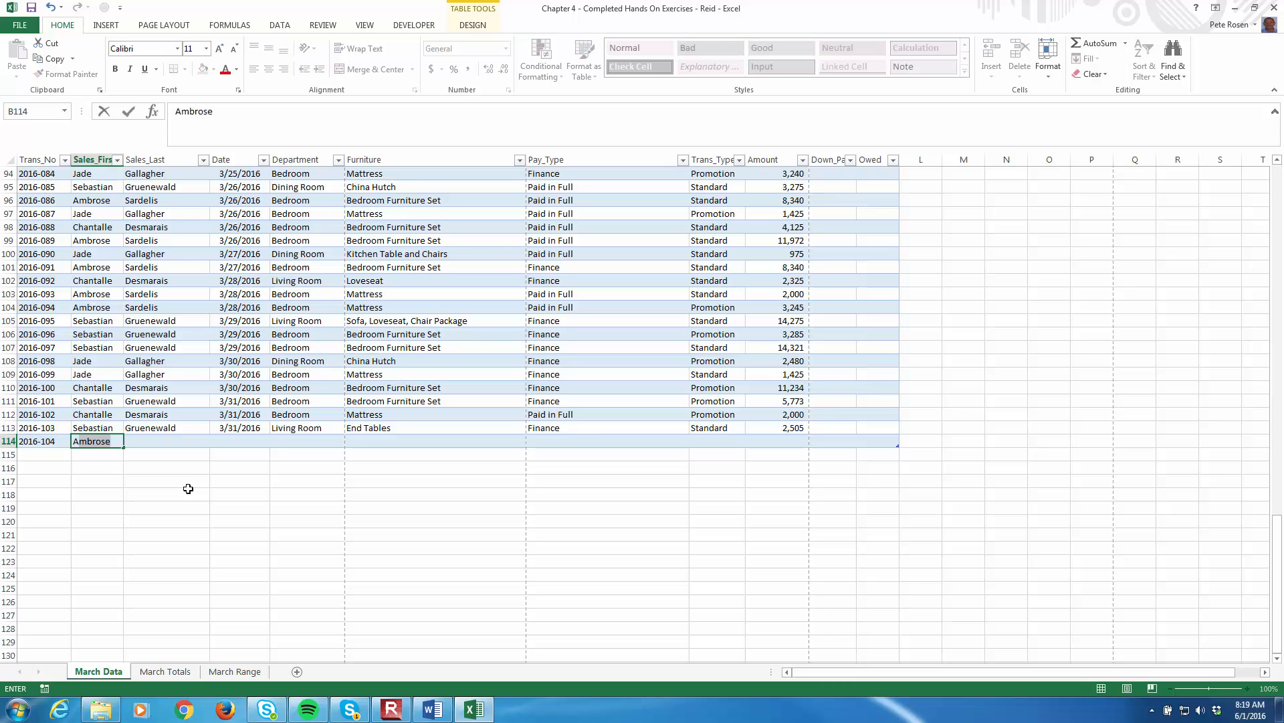
pyautogui.press('Tab')
pyautogui.write('S')
pyautogui.press('Tab')
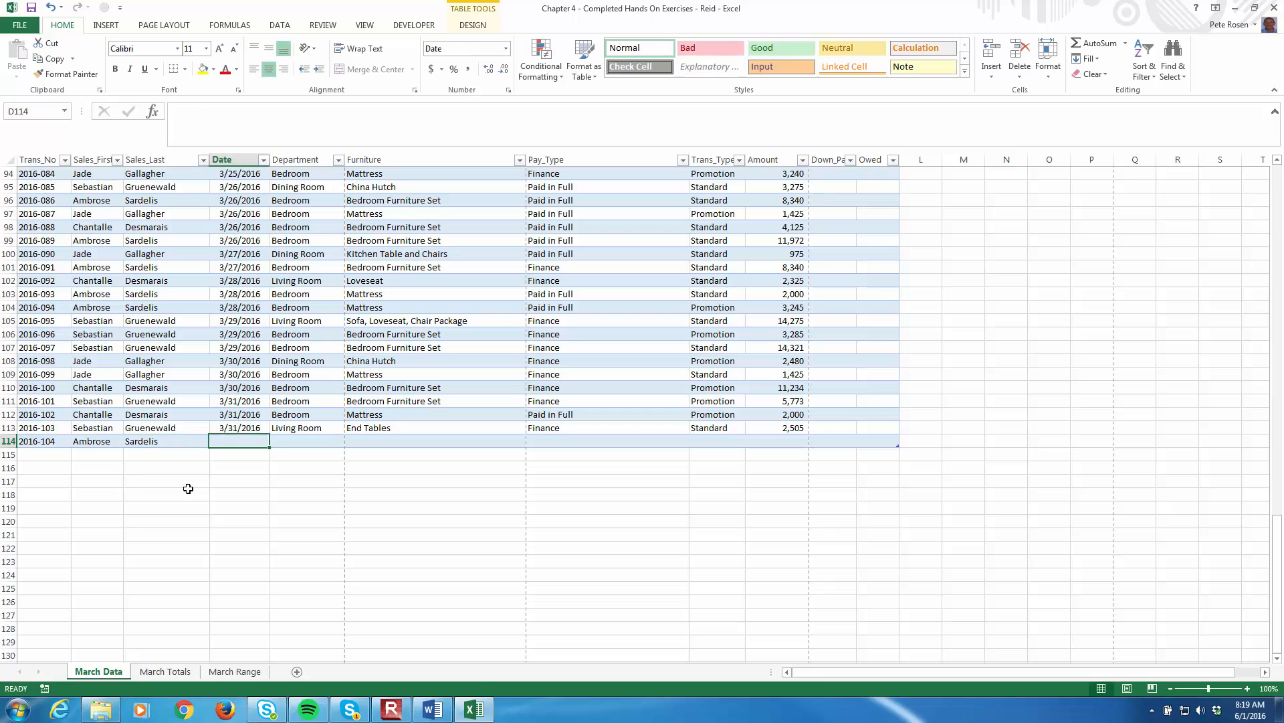
# Fill in record 2016-104 with Date 3/31/2016, Department Appliances and Furniture Refrigerator.
pyautogui.write('3/31/2016')
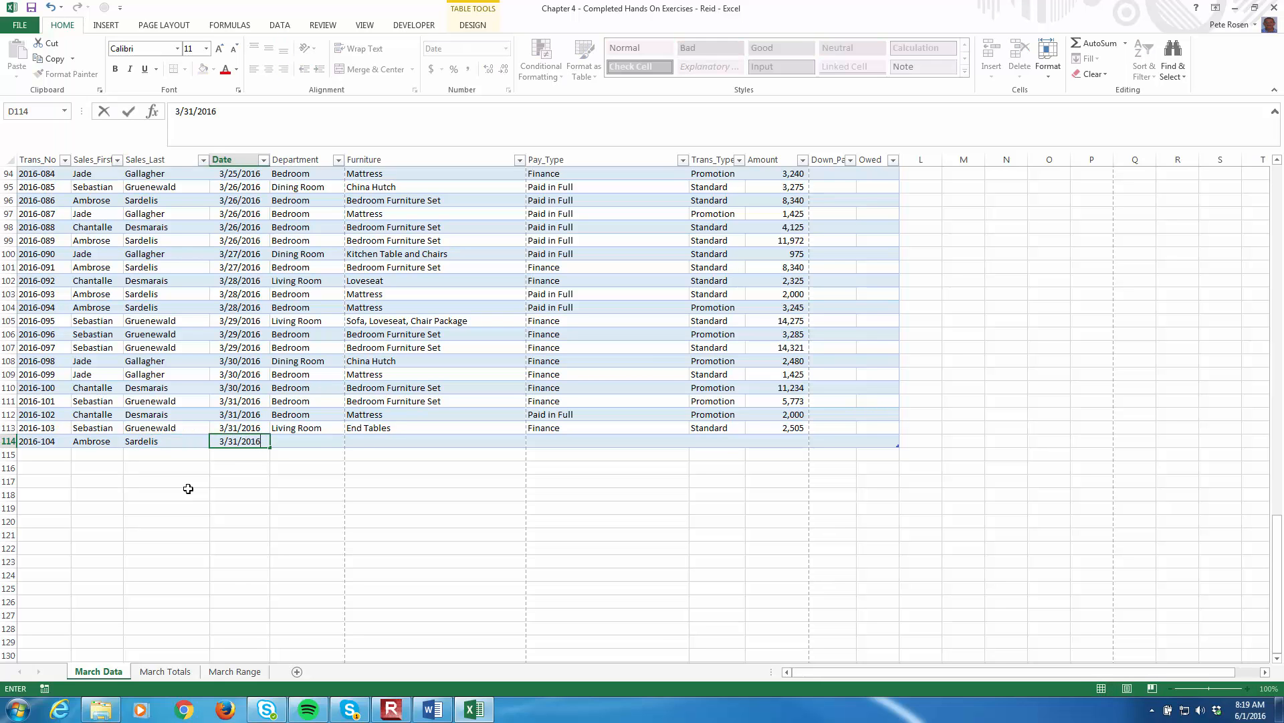
pyautogui.press('Tab')
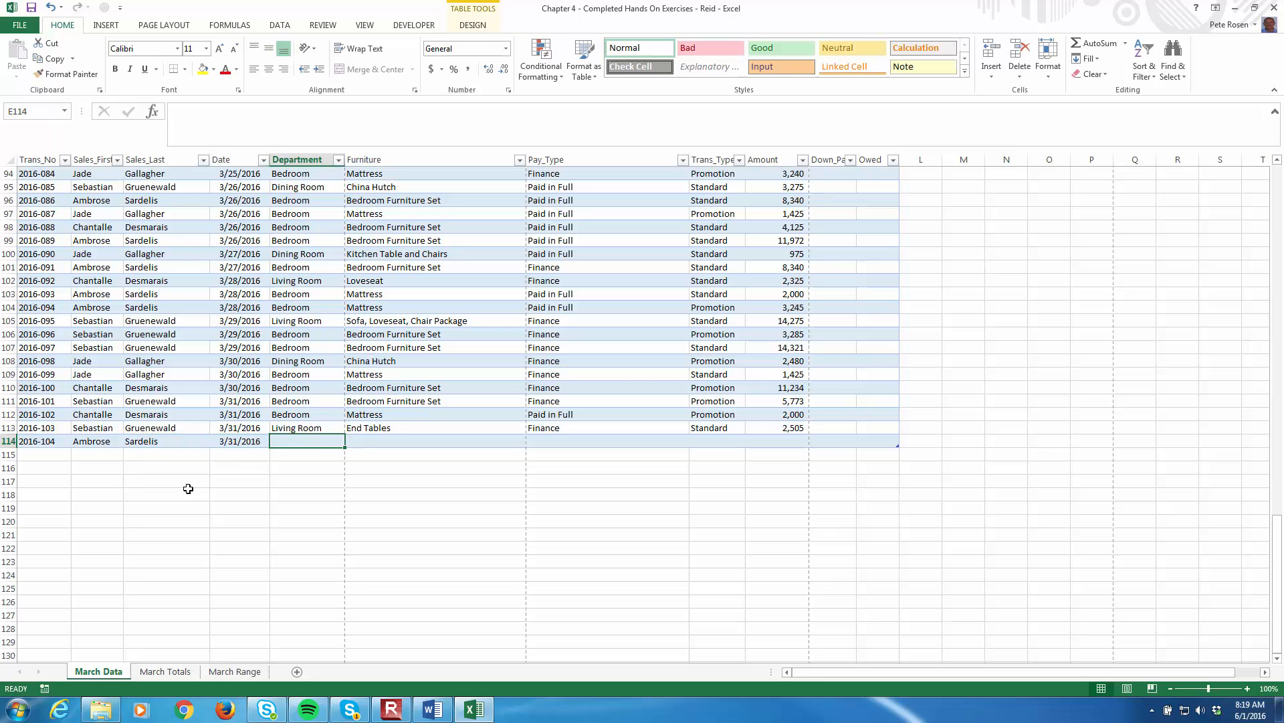
pyautogui.write('Appliances')
pyautogui.press('Tab')
pyautogui.write('Refrig')
pyautogui.press('BackSpace')
pyautogui.press('BackSpace')
pyautogui.press('BackSpace')
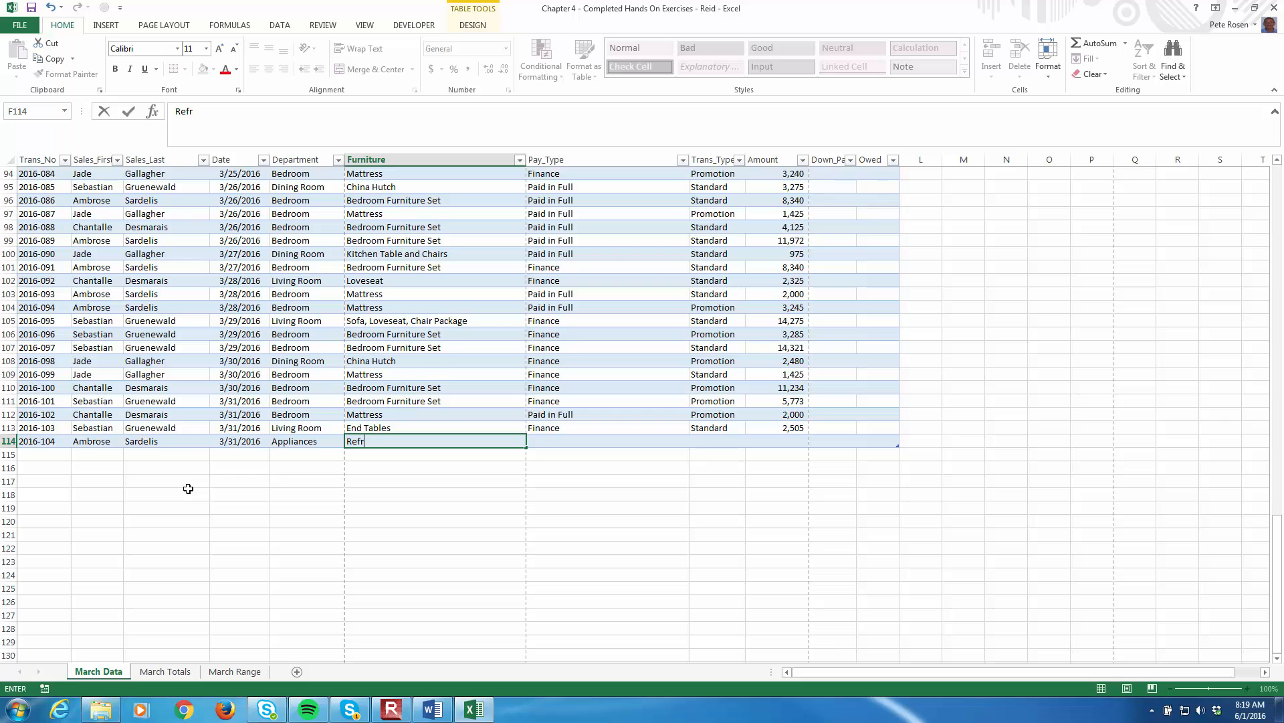
pyautogui.write('rigerator')
pyautogui.press('Tab')
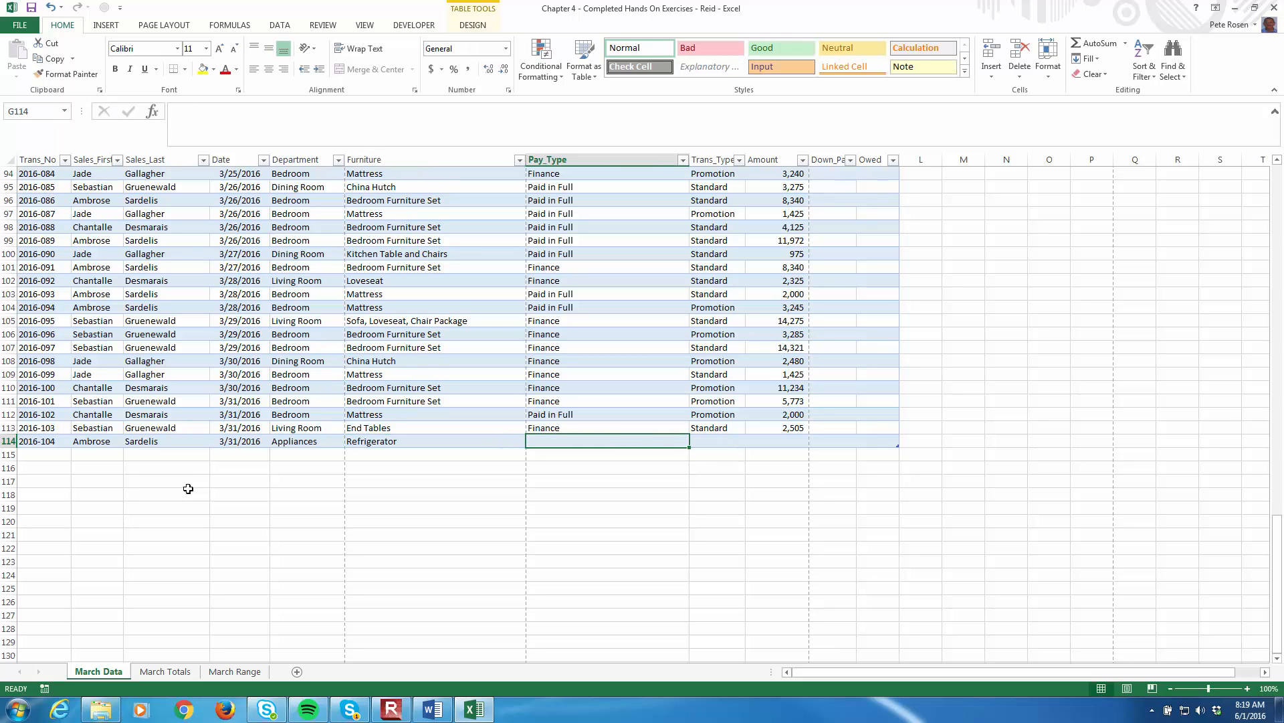
# Complete record 2016-104 with Pay_Type Paid in Full, Trans_Type Standard and an Amount of 1500.
pyautogui.write('Paid in Full')
pyautogui.press('Tab')
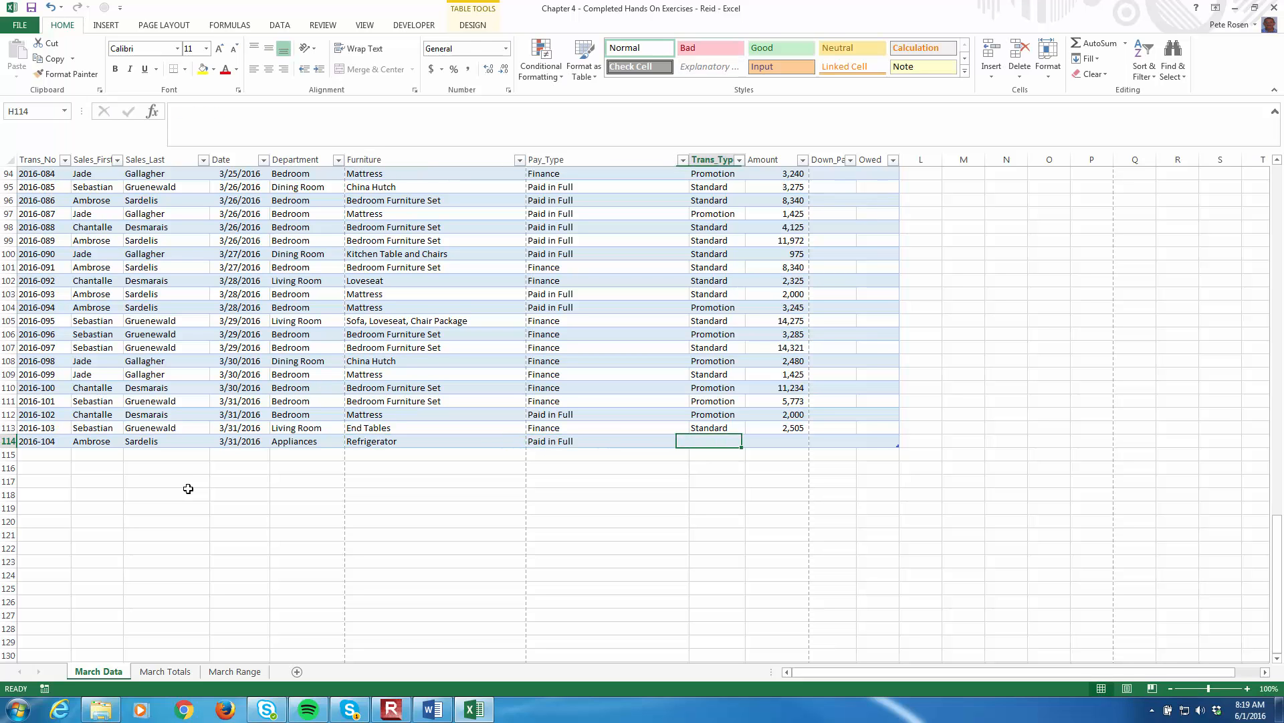
pyautogui.write('Standard')
pyautogui.press('Tab')
pyautogui.write('1500')
pyautogui.press('Up')
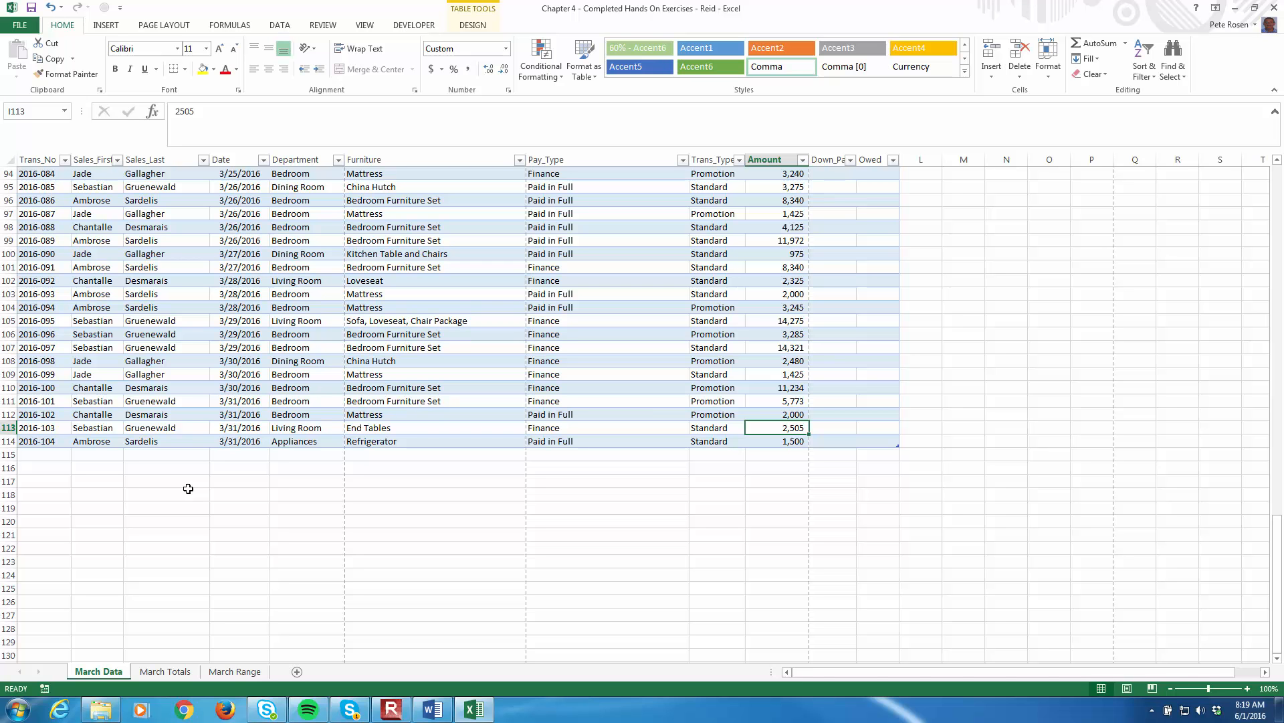
# Remove the duplicate records from the transactions table, comparing all columns, and save the workbook.
pyautogui.scroll(20, 37, 333)
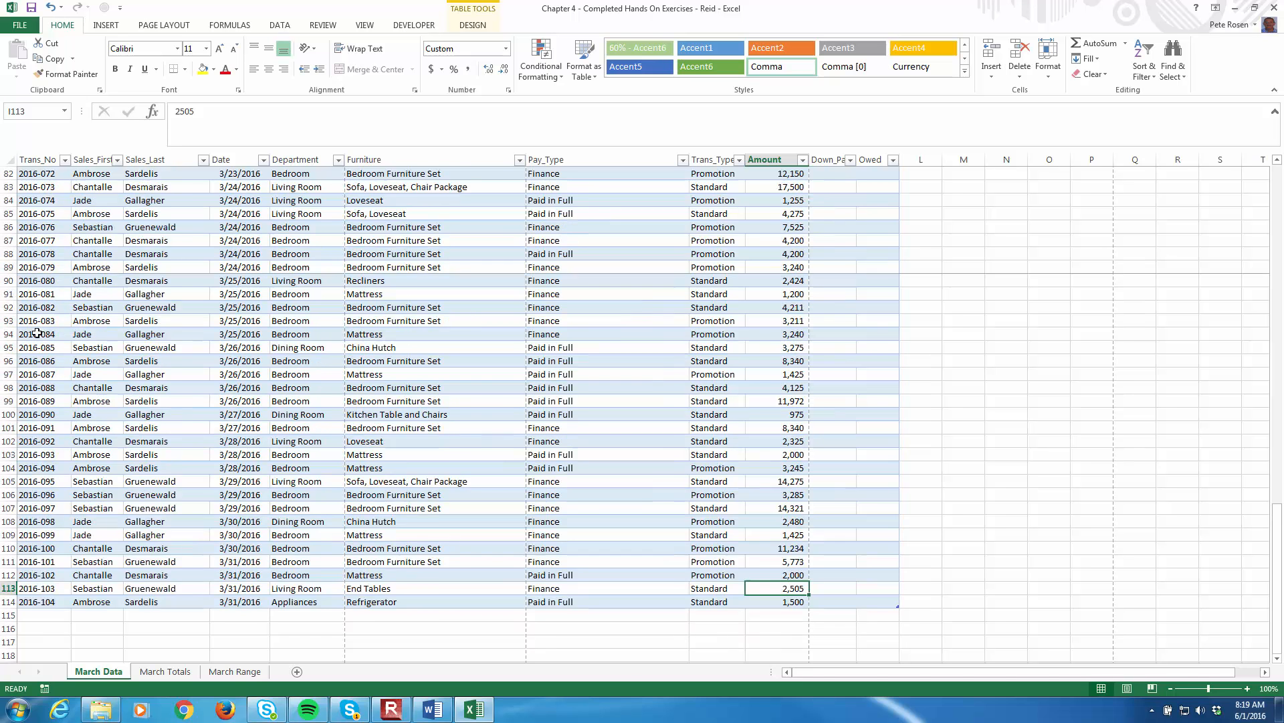
pyautogui.scroll(11, 37, 333)
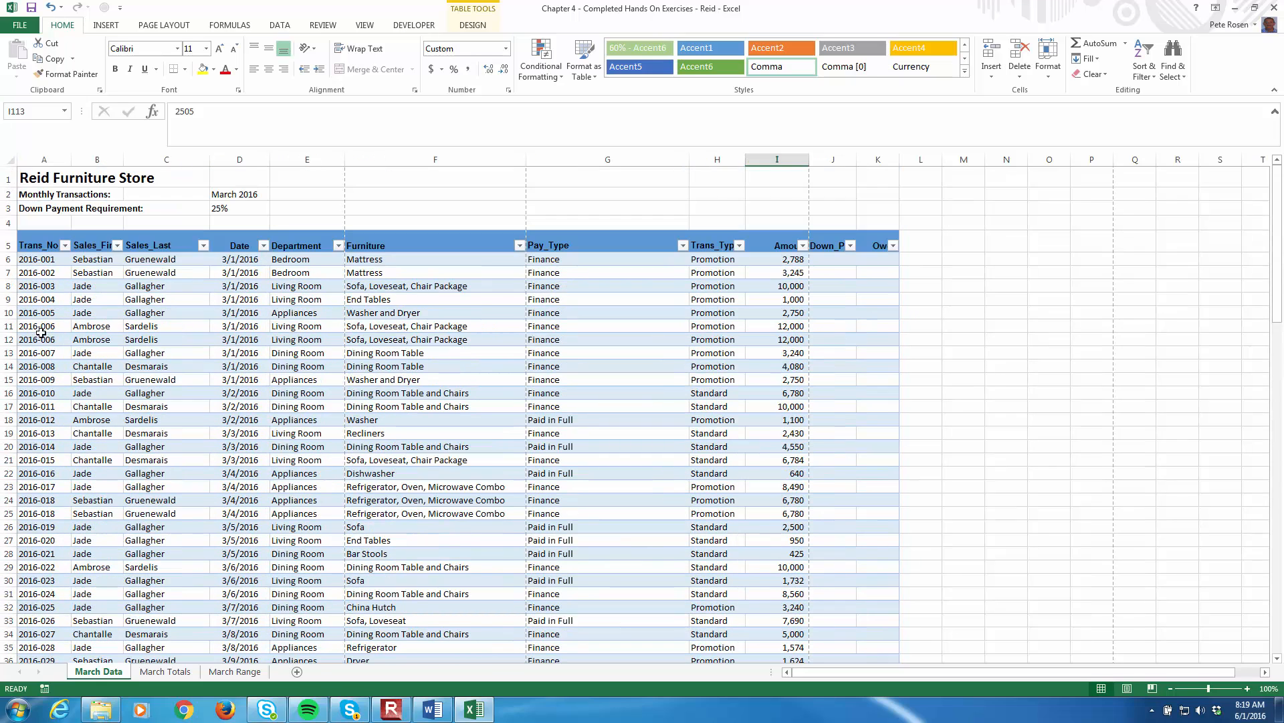
pyautogui.click(37, 337)
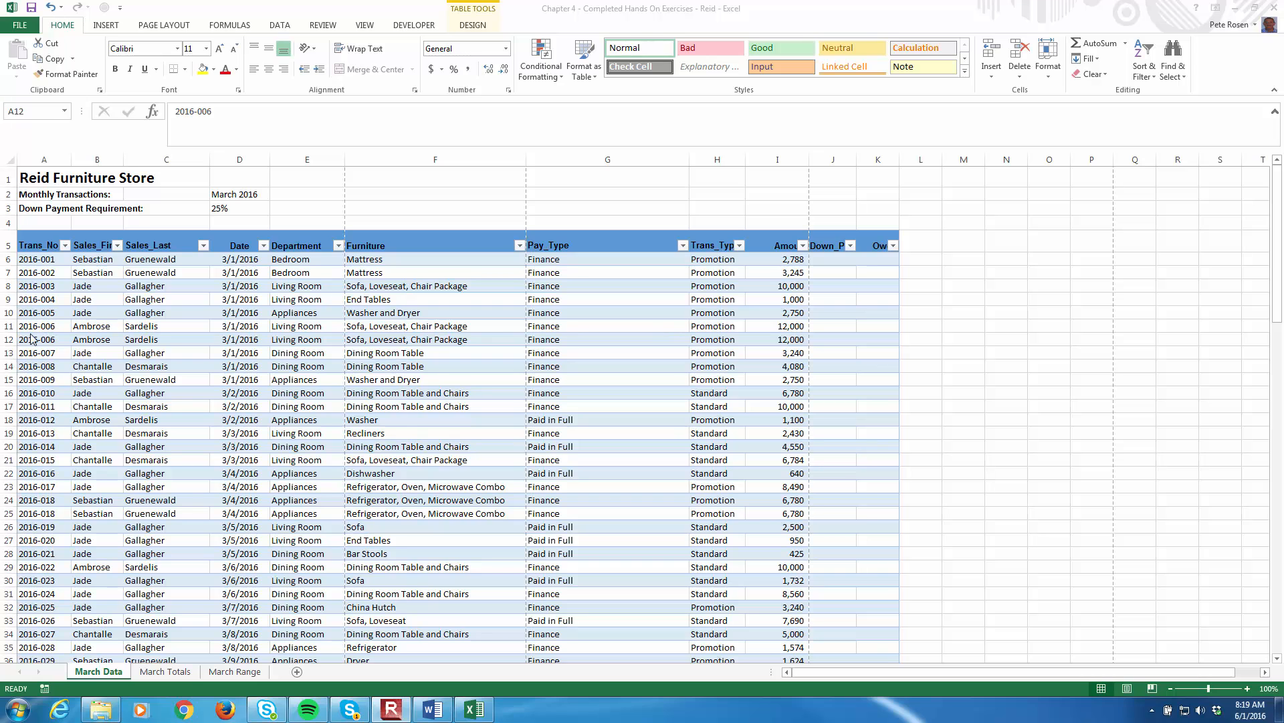
pyautogui.click(83, 352)
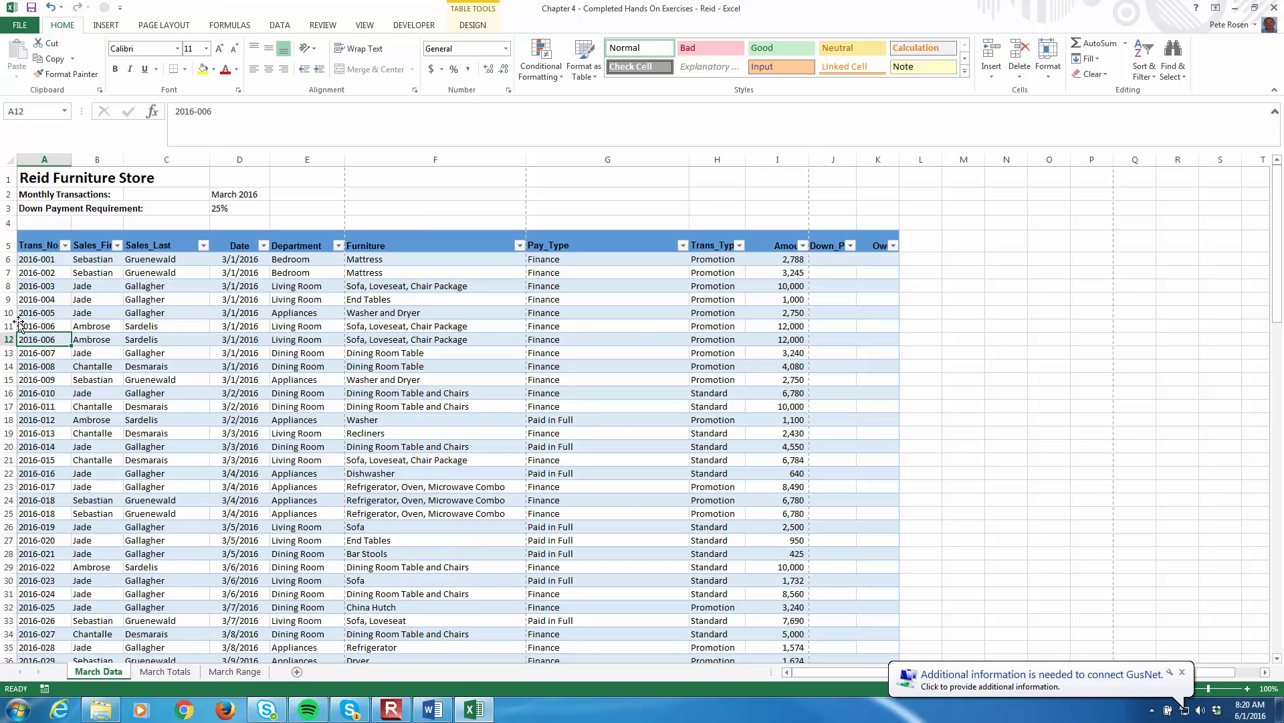
pyautogui.click(43, 286)
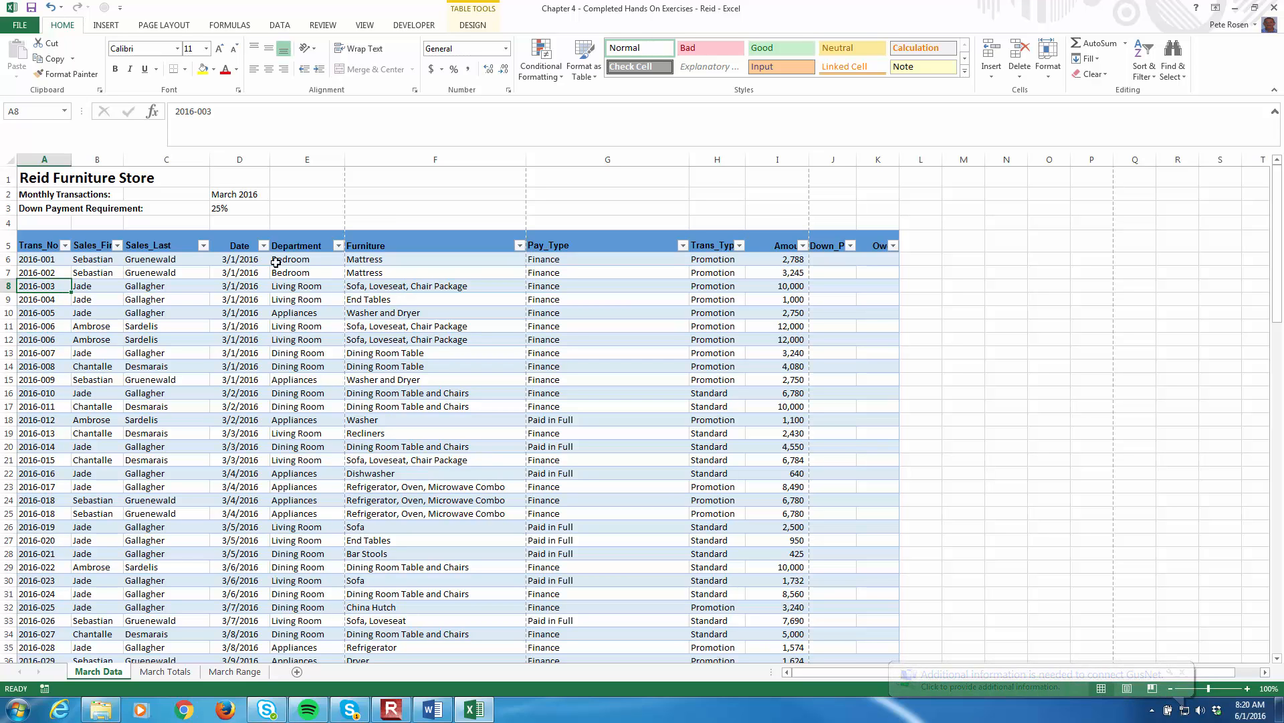
pyautogui.click(473, 25)
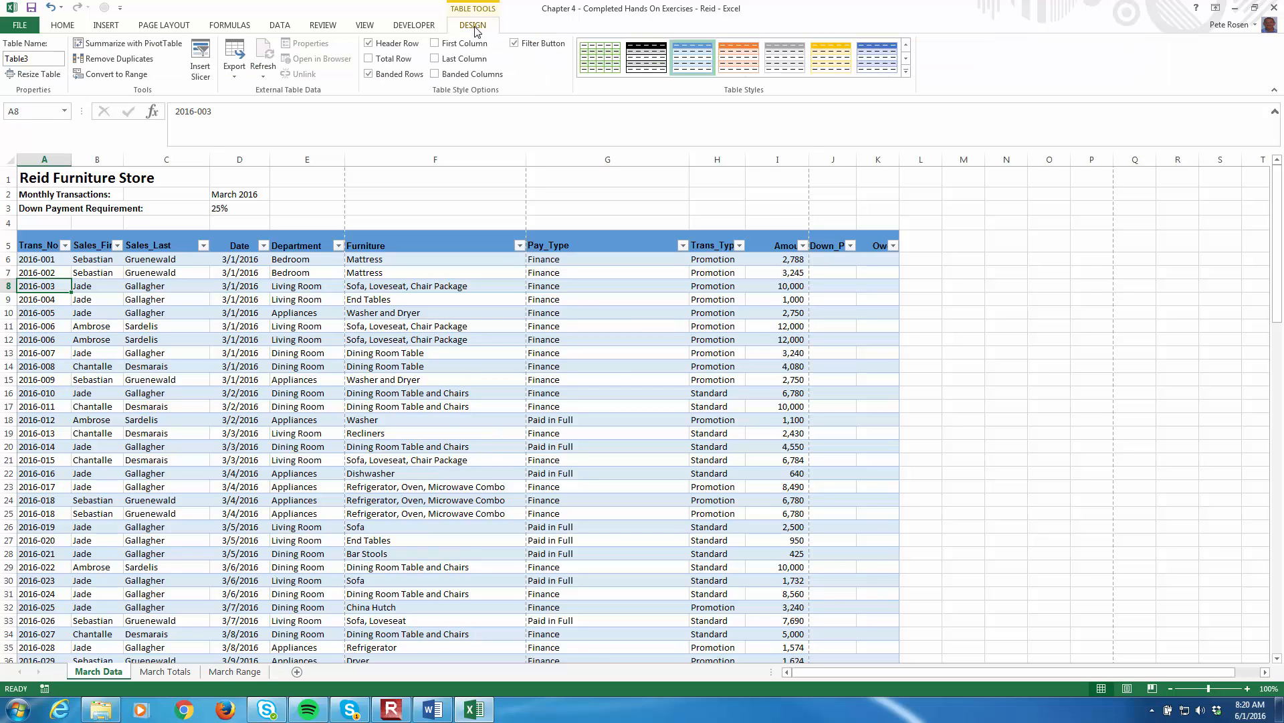
pyautogui.click(121, 64)
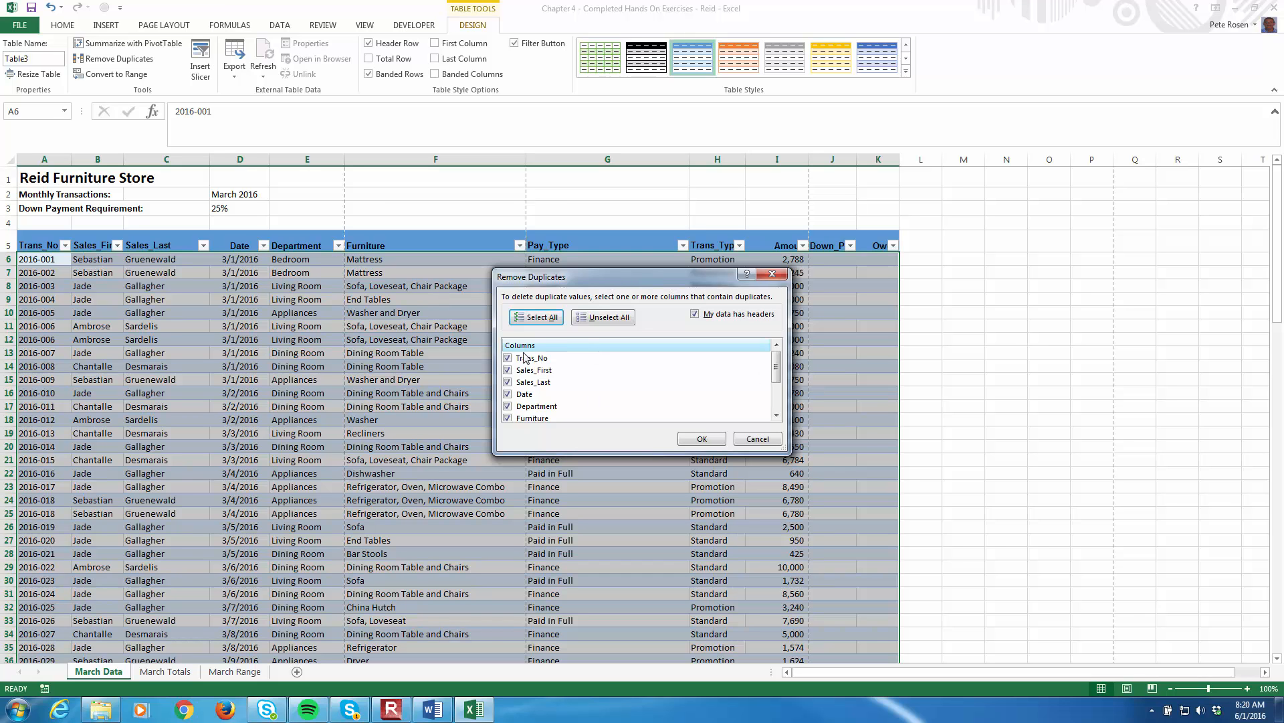
pyautogui.scroll(-2, 775, 400)
pyautogui.scroll(2, 775, 400)
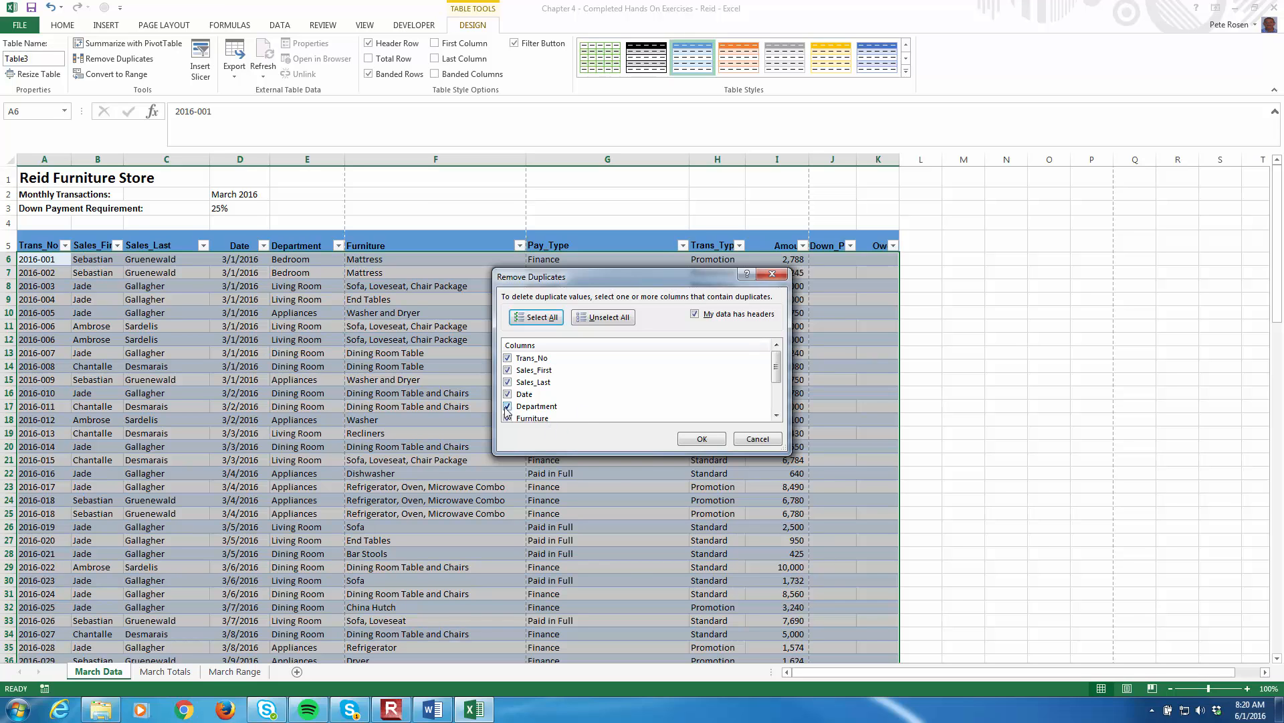
pyautogui.scroll(-2, 781, 370)
pyautogui.scroll(2, 781, 370)
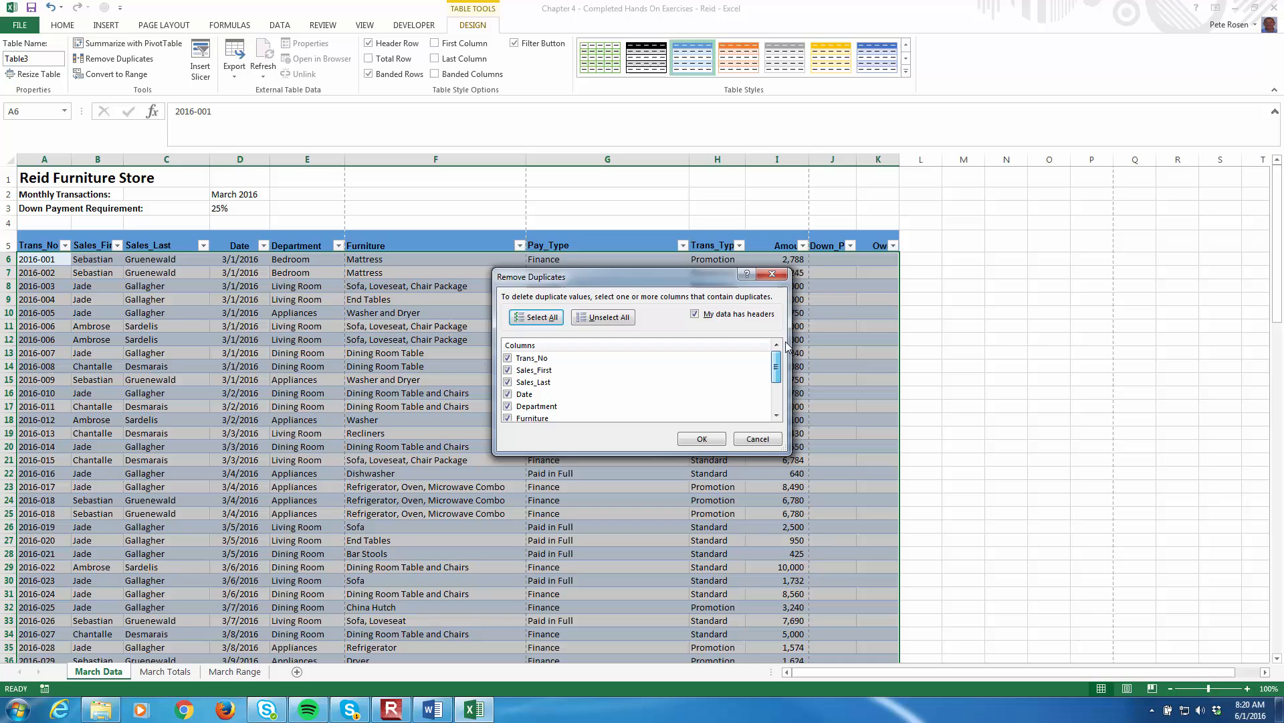
pyautogui.click(714, 441)
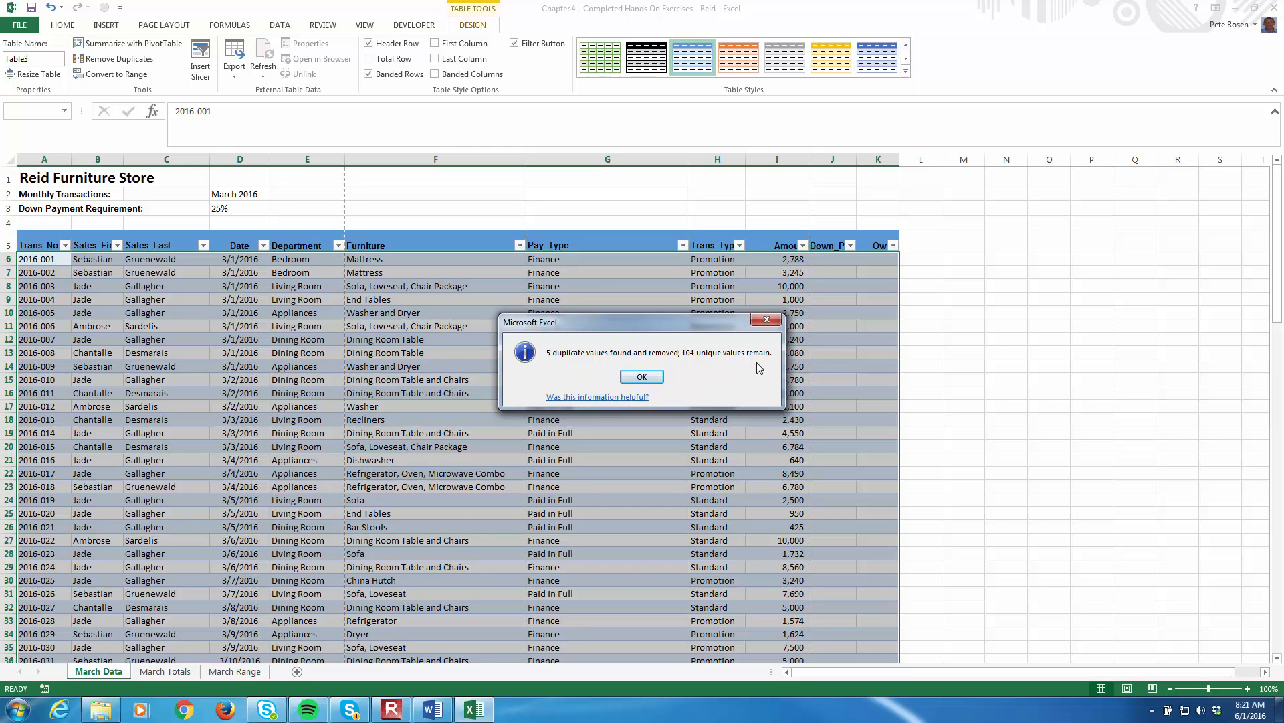
pyautogui.click(658, 376)
pyautogui.click(86, 354)
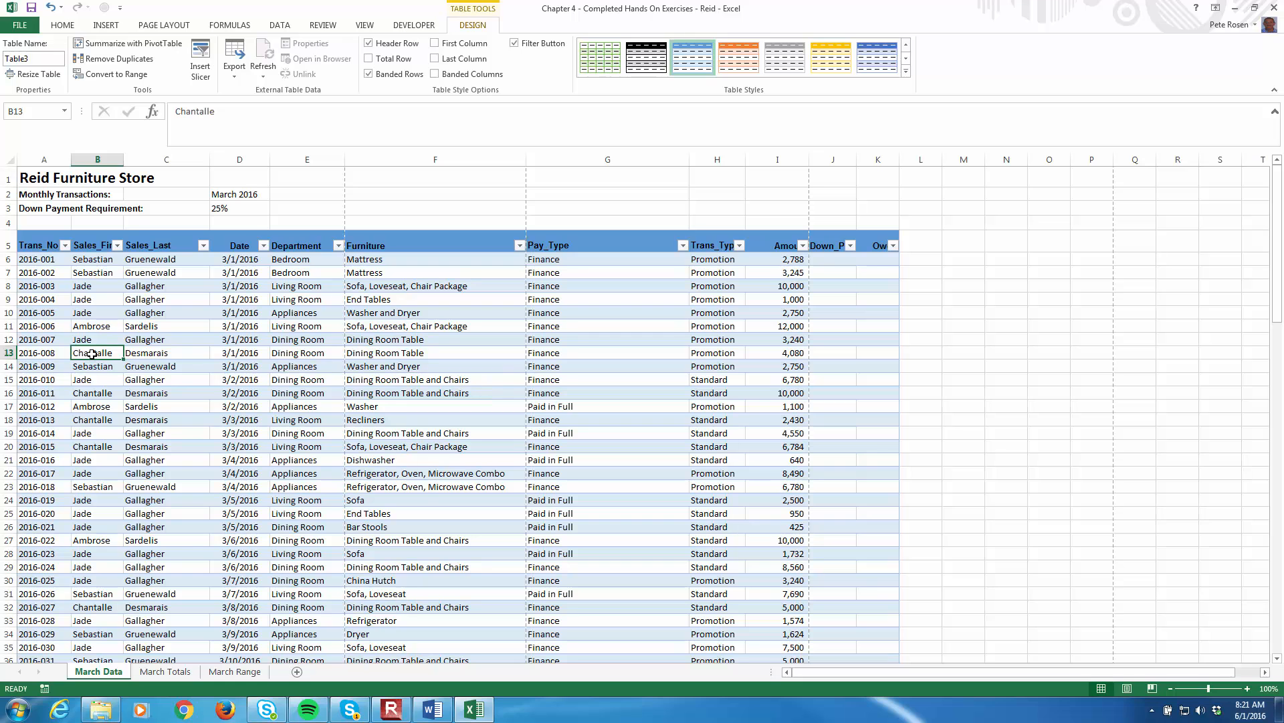
pyautogui.click(34, 12)
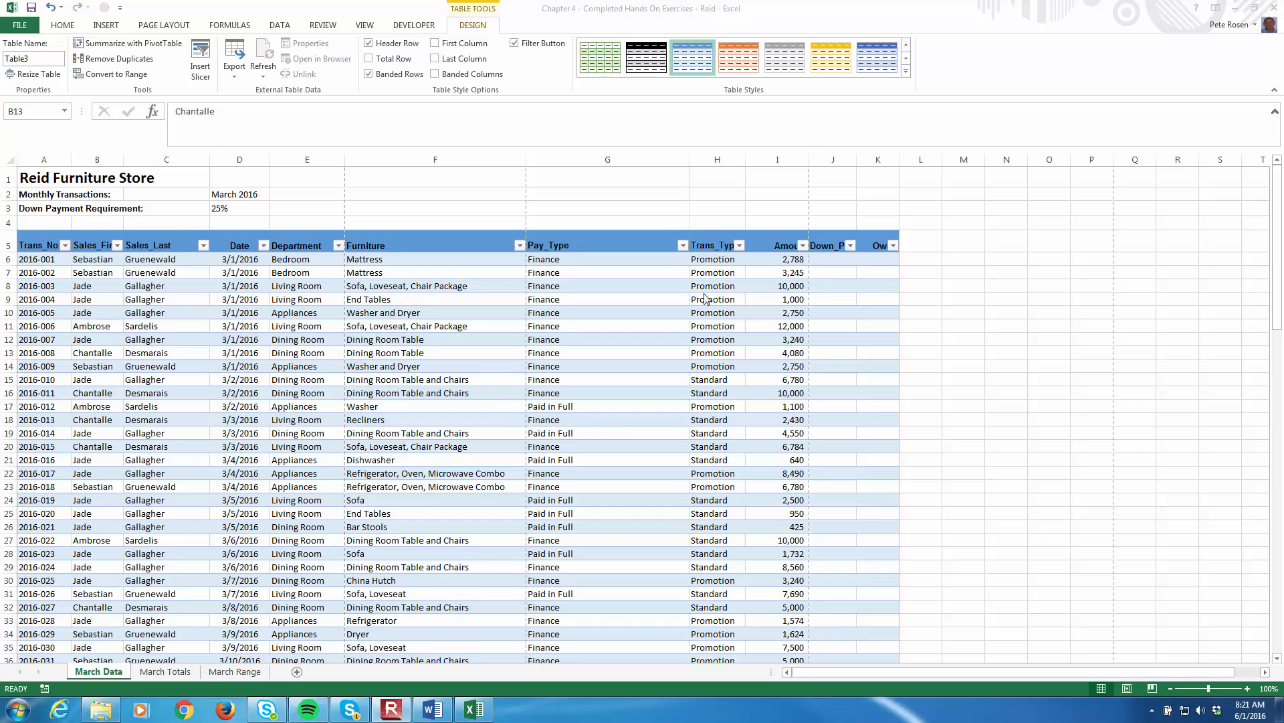
# Apply the orange banded table style from the first Medium row to the transactions table.
pyautogui.click(164, 259)
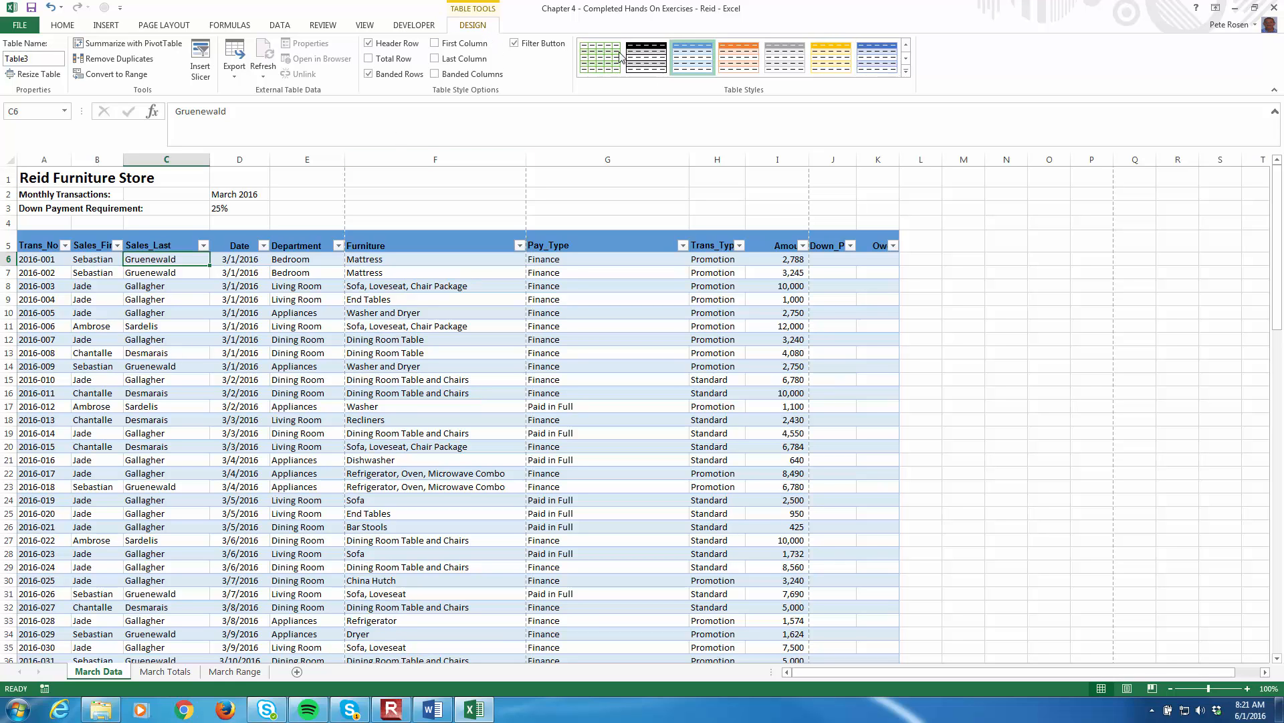
pyautogui.click(907, 71)
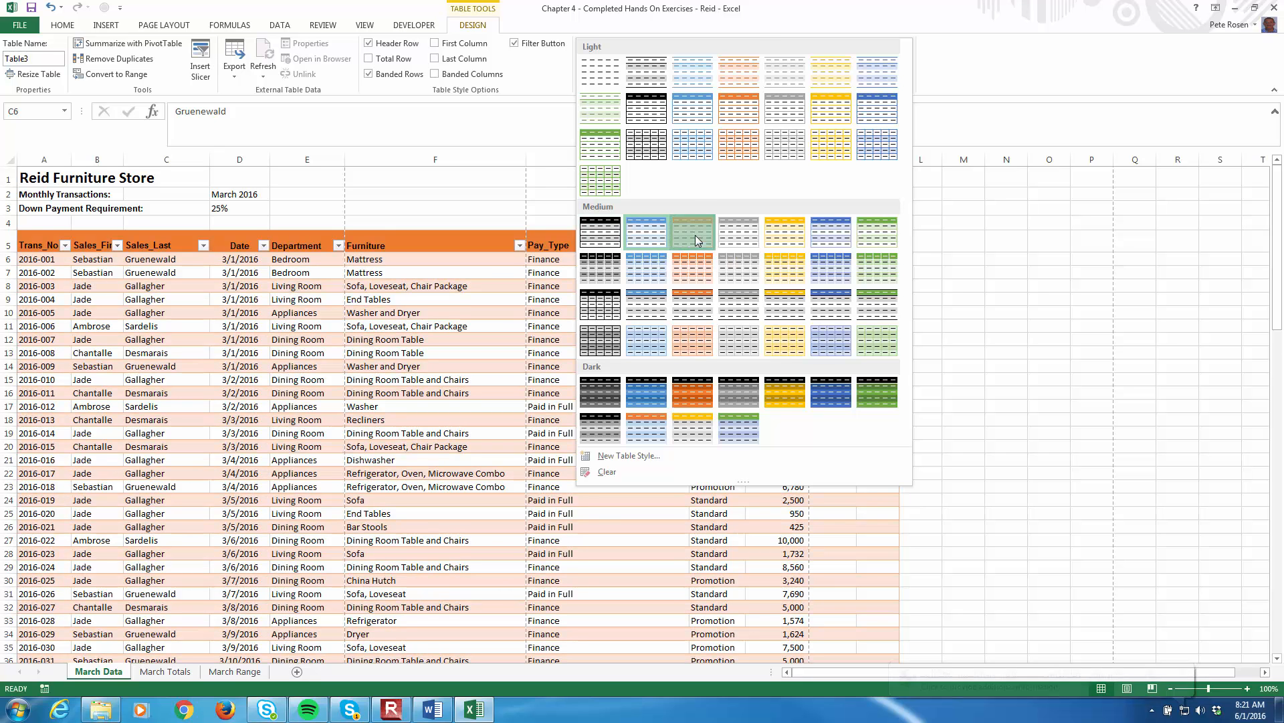
pyautogui.click(696, 236)
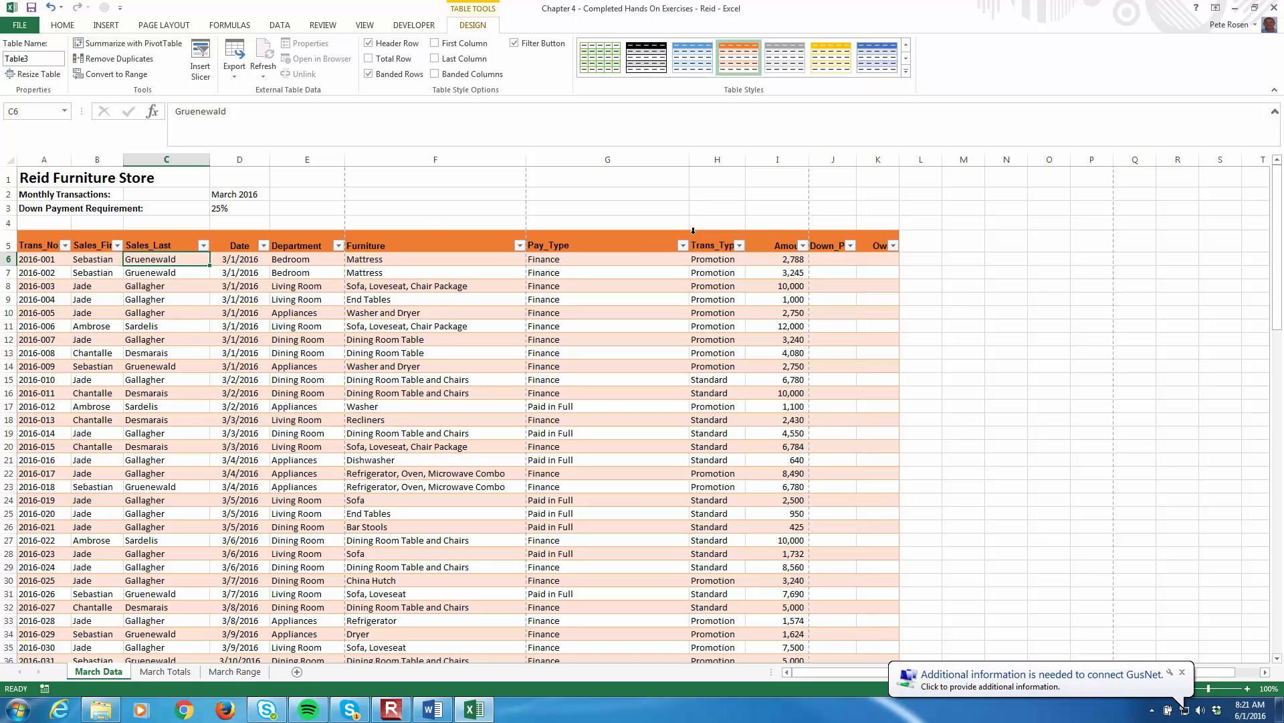
# Fill the Reid Furniture Store title cells A1:C1 with the theme orange color.
pyautogui.click(44, 175)
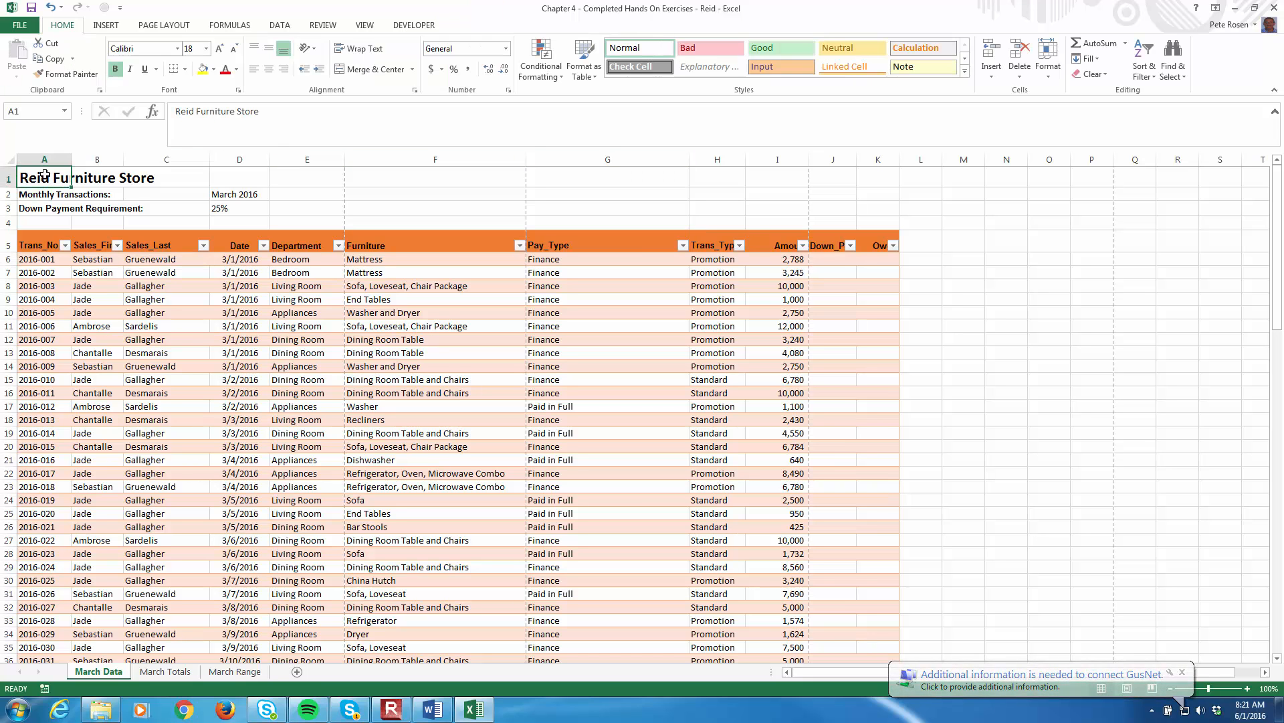
pyautogui.keyDown('shift'); pyautogui.click(142, 176); pyautogui.keyUp('shift')
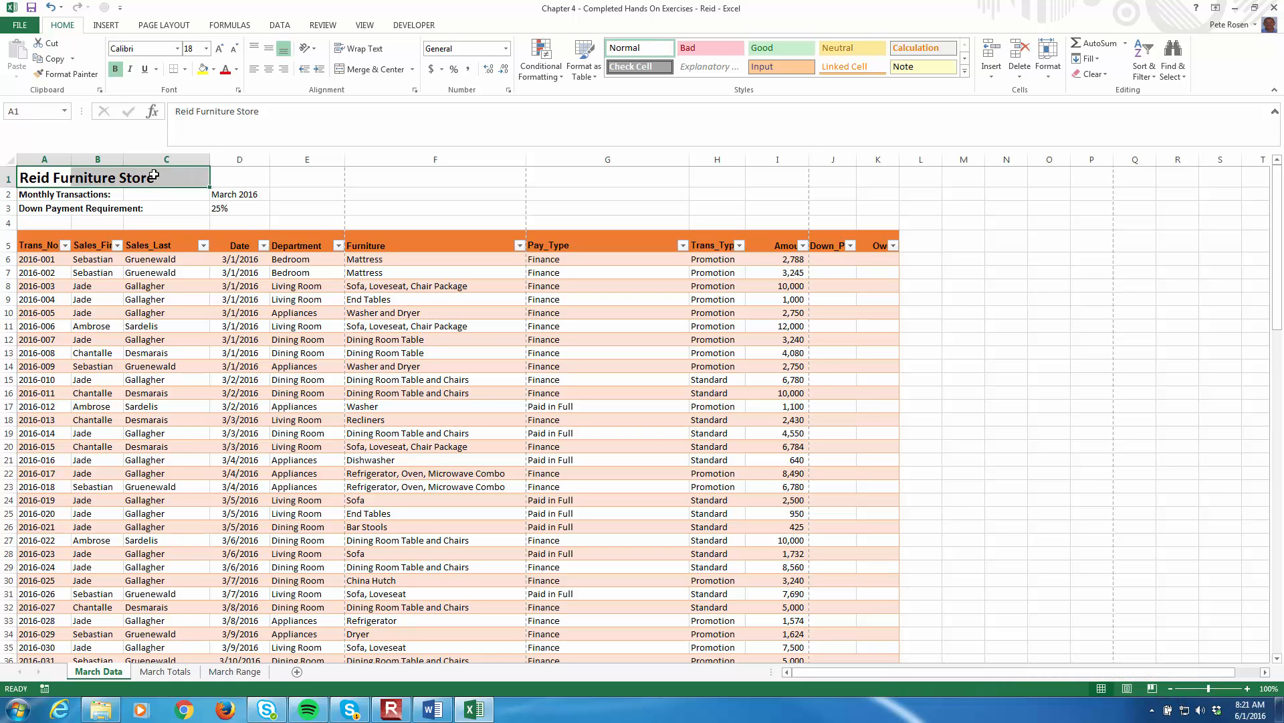
pyautogui.click(214, 69)
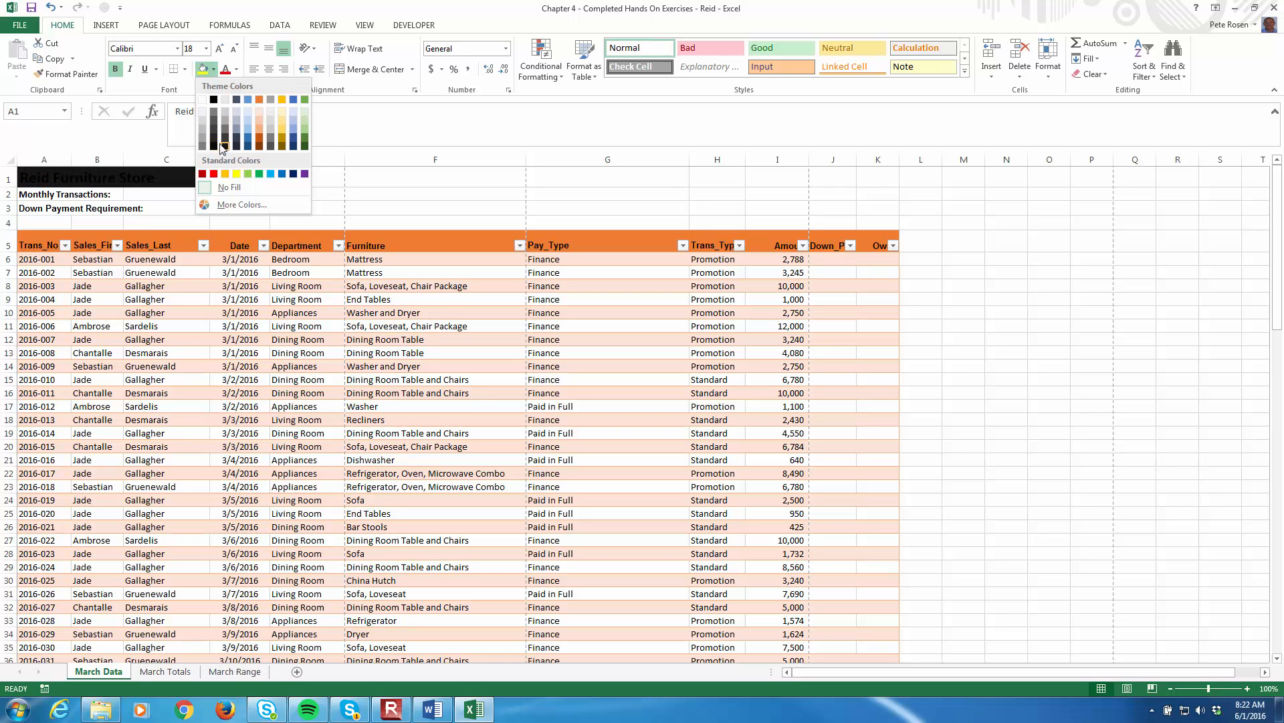
pyautogui.click(259, 100)
pyautogui.click(301, 194)
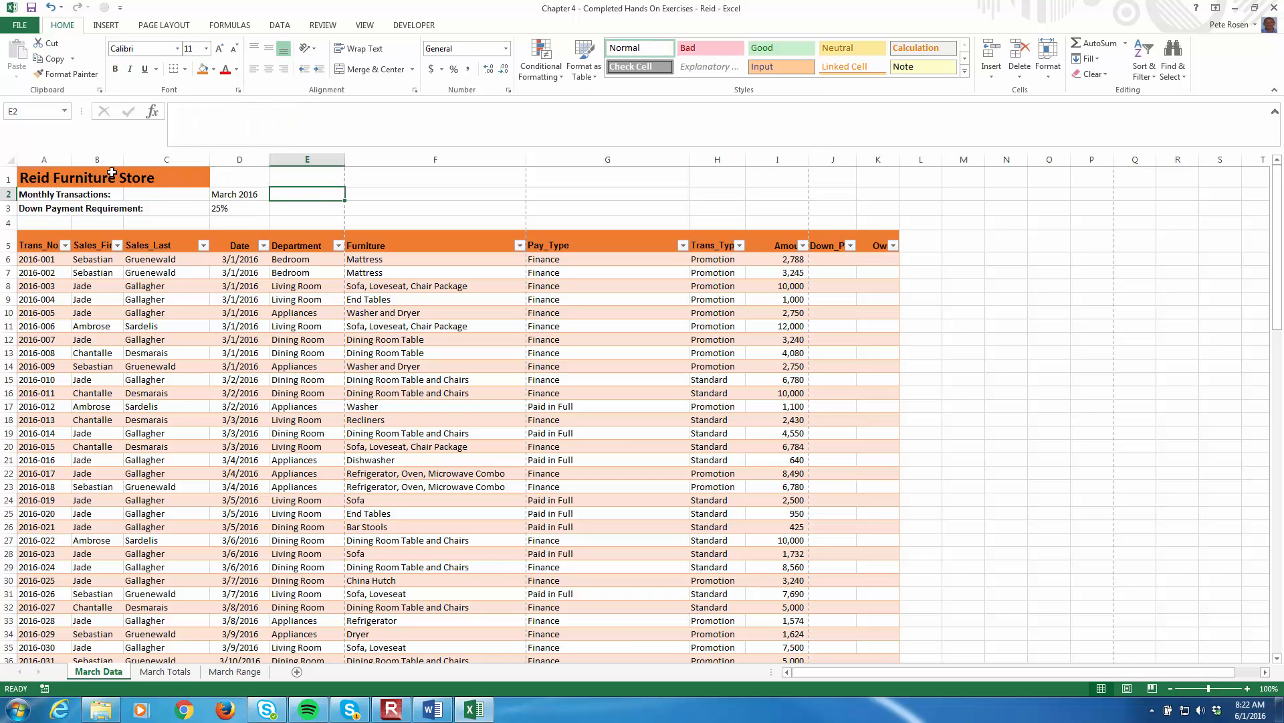